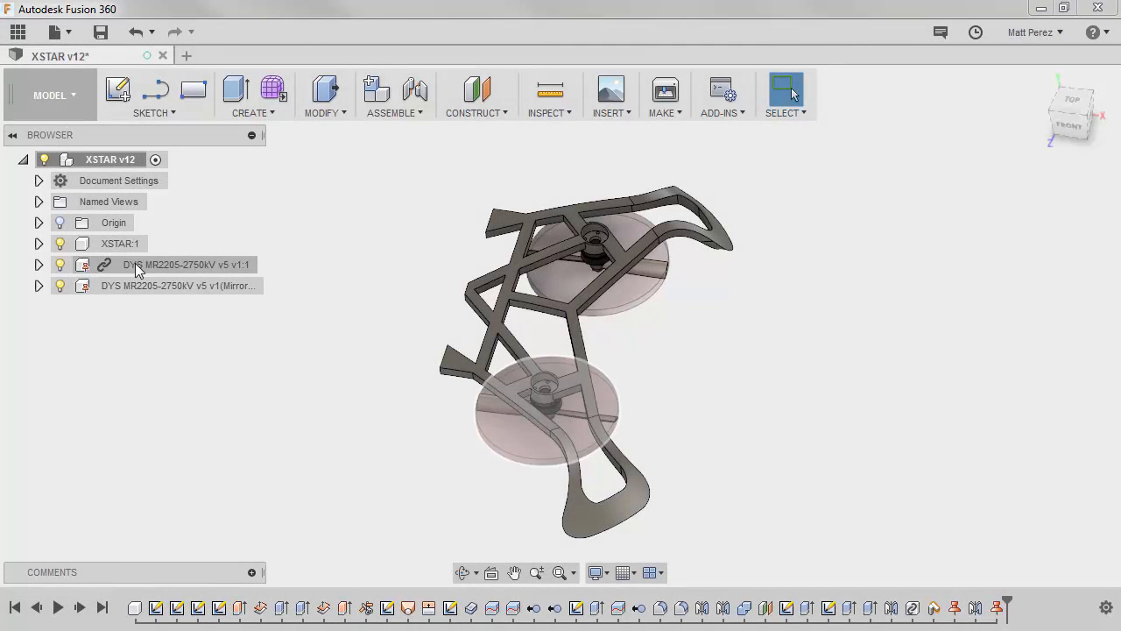
Hide both DYS MR2205-2750kV motor components and activate the XSTAR:1 frame component for editing.
{"action": "middle_click_drag", "start_coordinate": [780, 355], "coordinate": [689, 340], "text": "shift"}
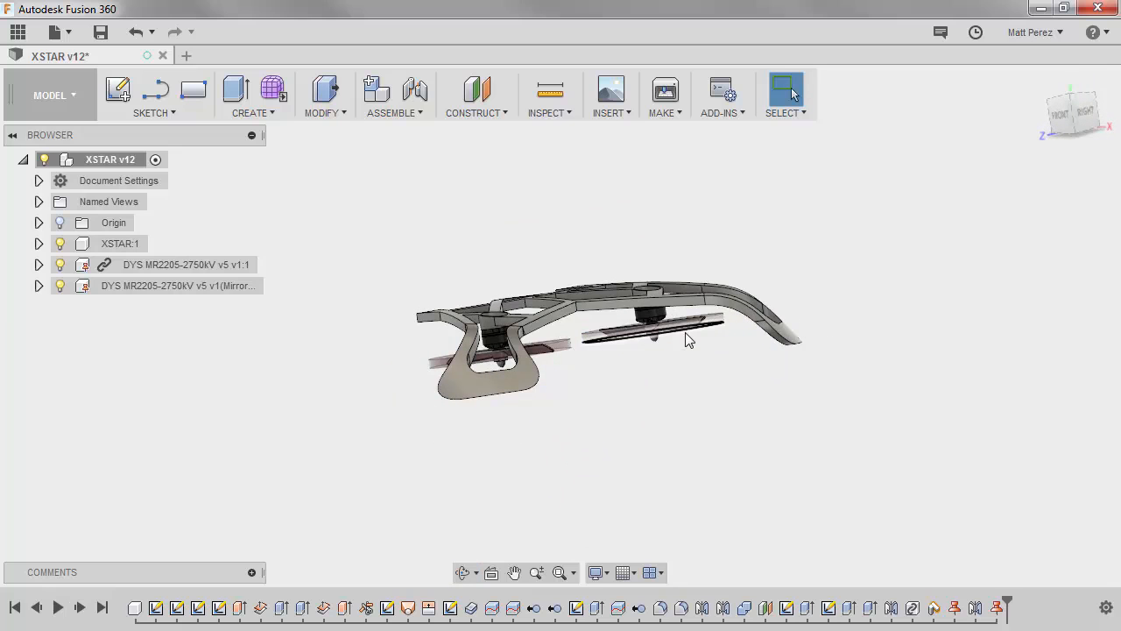
{"action": "scroll", "coordinate": [692, 338], "scroll_direction": "up", "scroll_amount": 5}
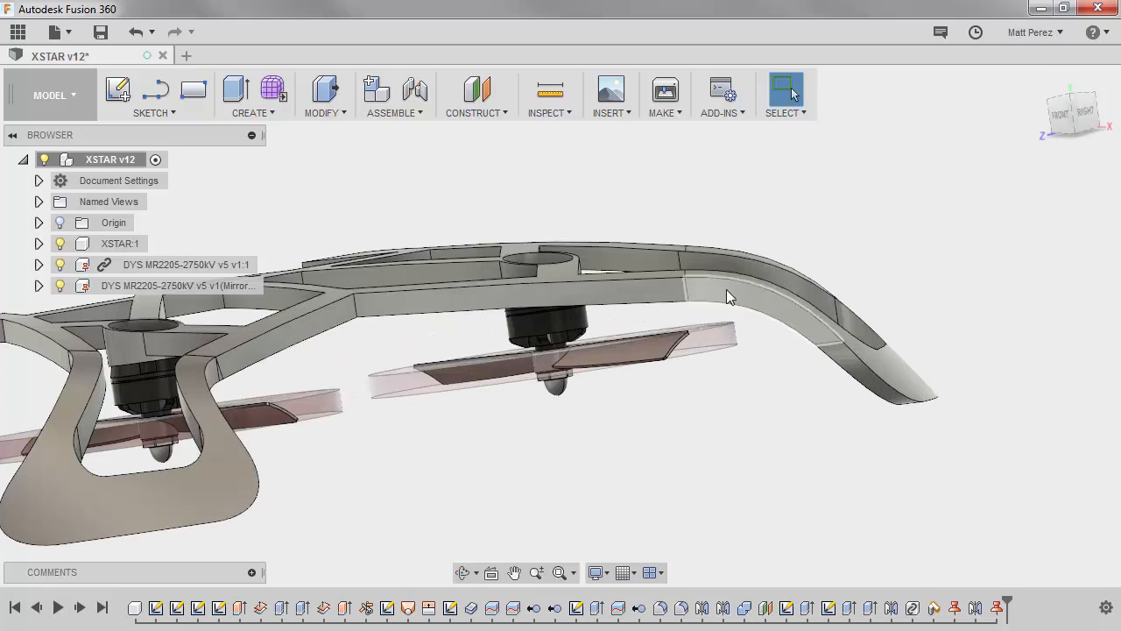
{"action": "middle_click_drag", "start_coordinate": [751, 266], "coordinate": [727, 333], "text": "shift"}
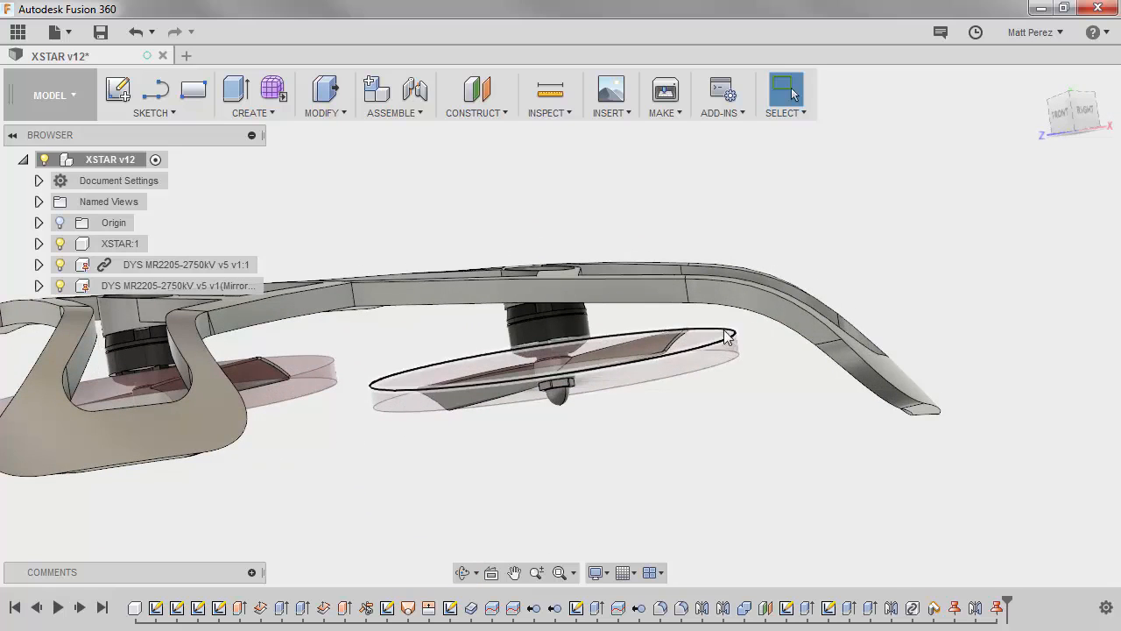
{"action": "middle_click_drag", "start_coordinate": [736, 312], "coordinate": [791, 344], "text": "shift"}
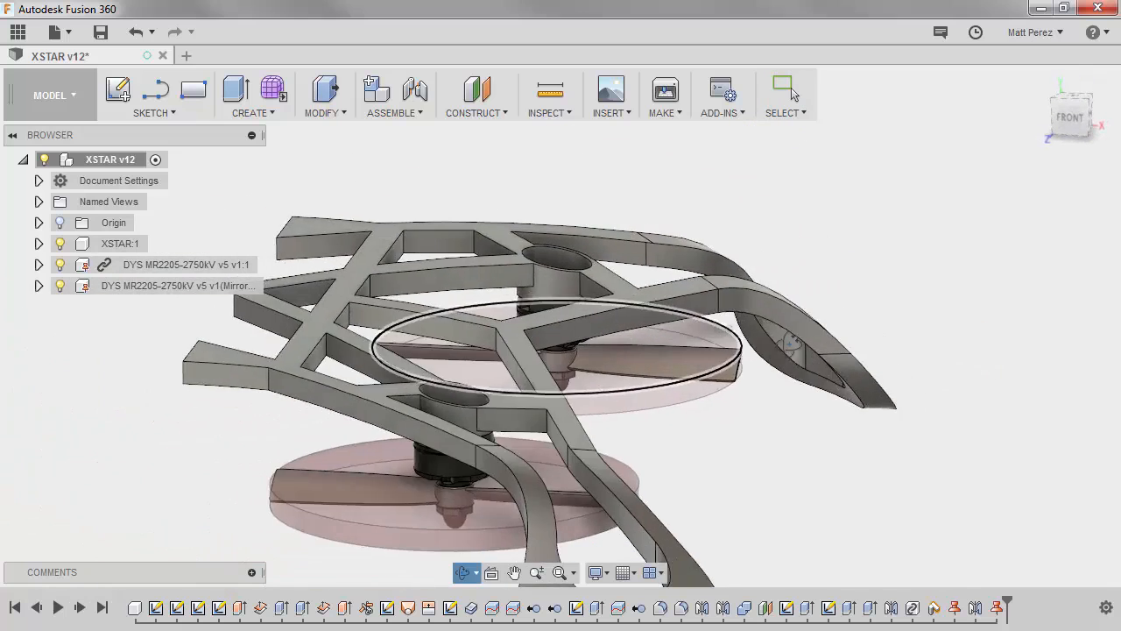
{"action": "scroll", "coordinate": [791, 344], "scroll_direction": "down", "scroll_amount": 3}
{"action": "left_click", "coordinate": [58, 265]}
{"action": "left_click", "coordinate": [60, 285]}
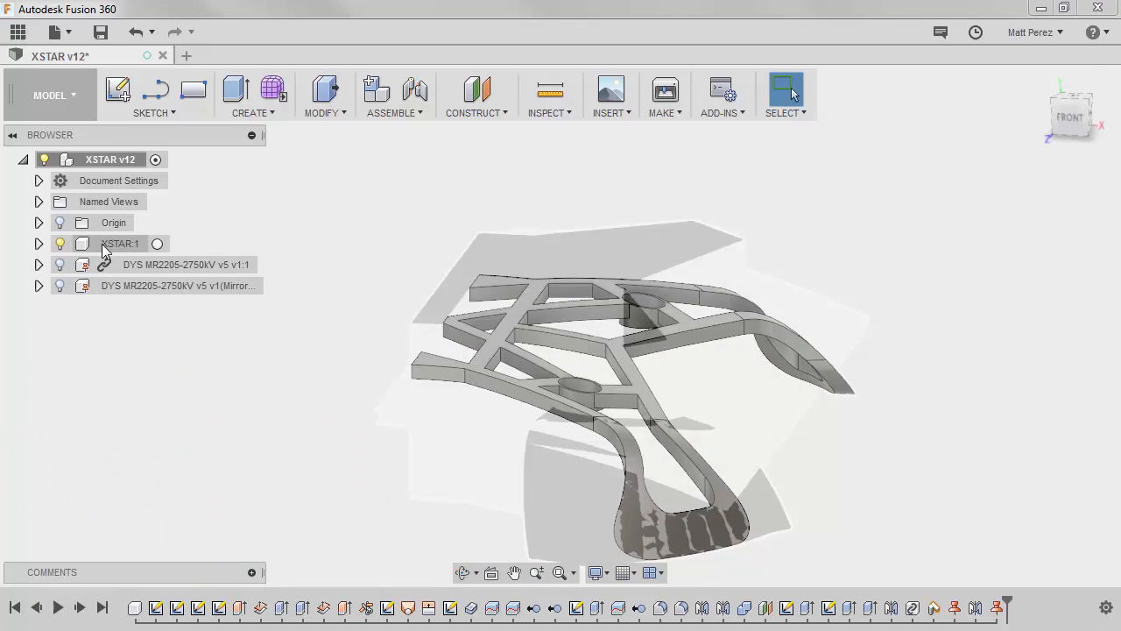
{"action": "left_click", "coordinate": [153, 248]}
{"action": "left_click", "coordinate": [158, 244]}
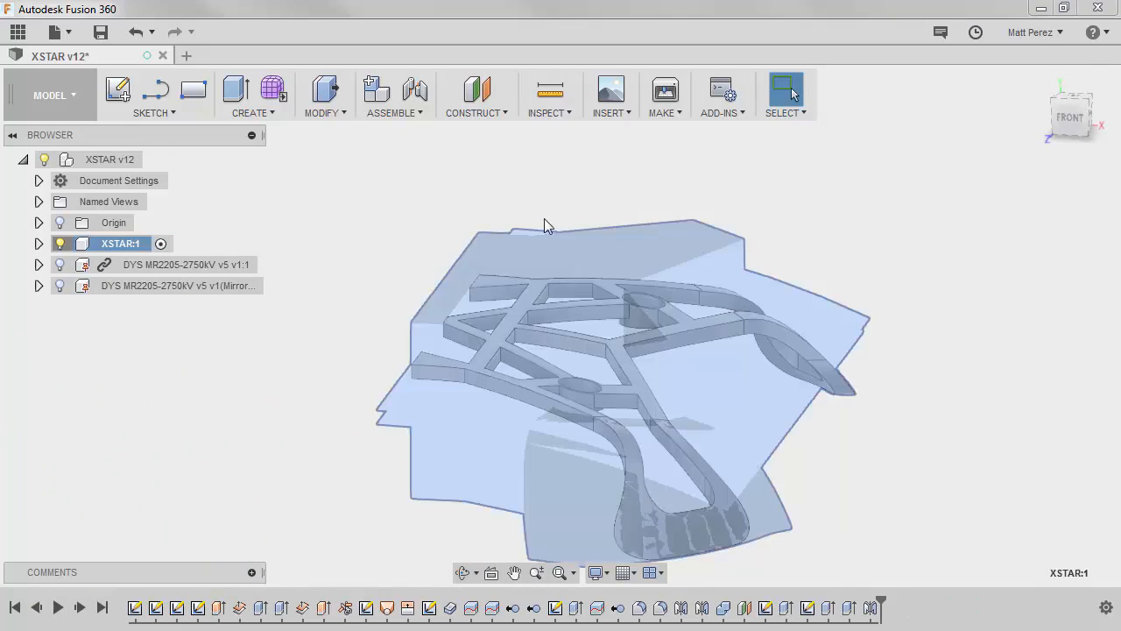
{"action": "middle_click_drag", "start_coordinate": [631, 200], "coordinate": [630, 222], "text": "shift"}
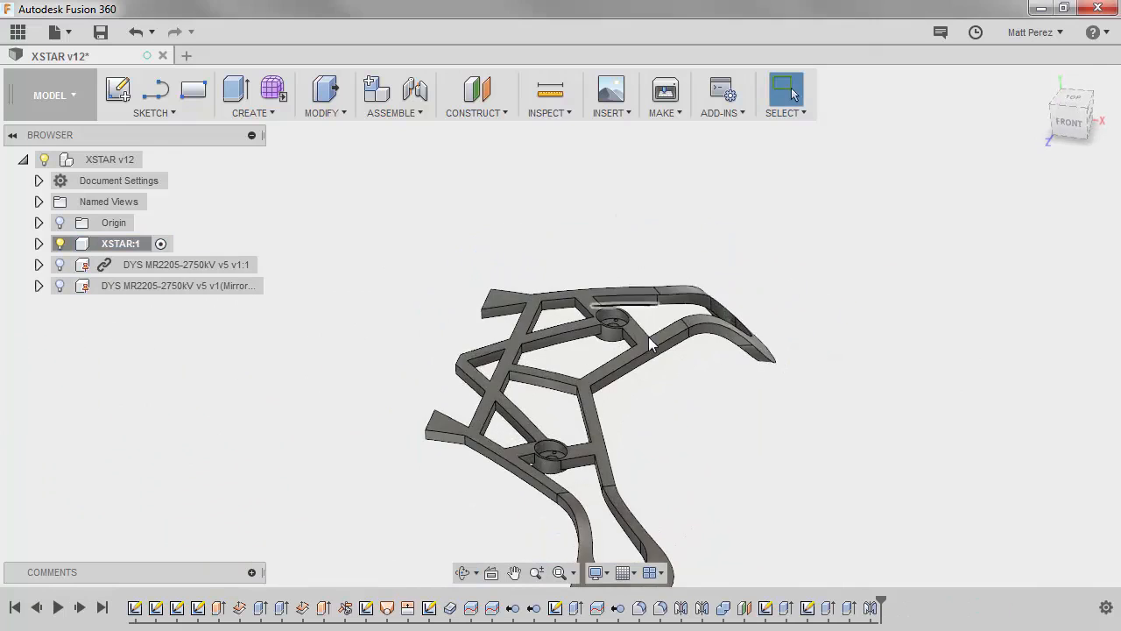
{"action": "scroll", "coordinate": [676, 395], "scroll_direction": "down", "scroll_amount": 3}
{"action": "middle_click_drag", "start_coordinate": [644, 422], "coordinate": [590, 330], "text": "shift"}
{"action": "key", "text": "Escape"}
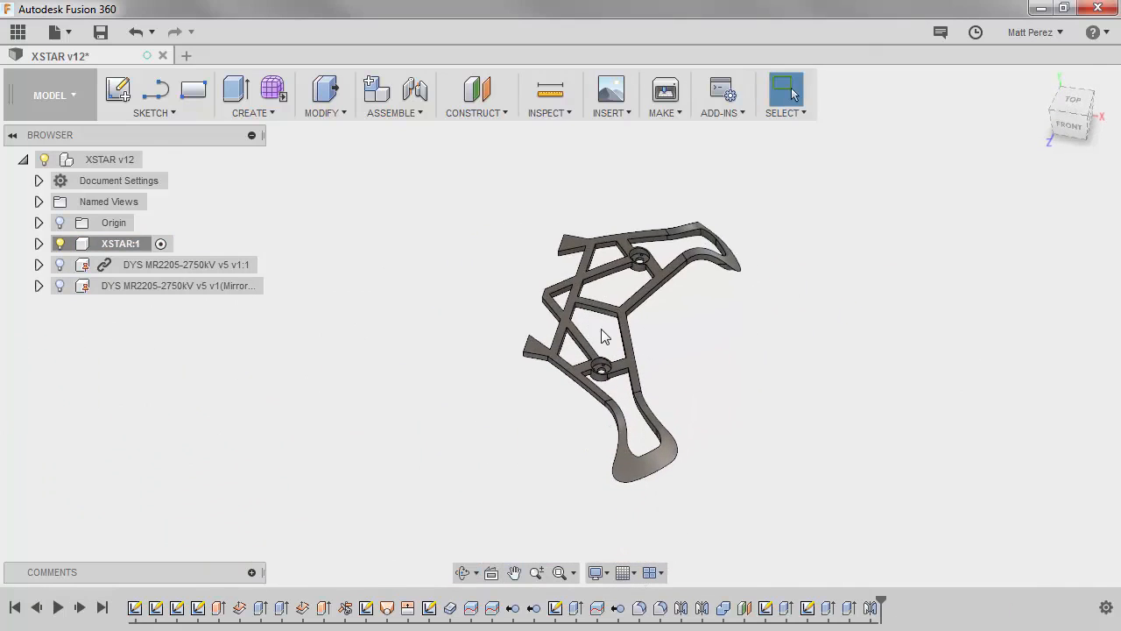
{"action": "scroll", "coordinate": [601, 329], "scroll_direction": "up", "scroll_amount": 3}
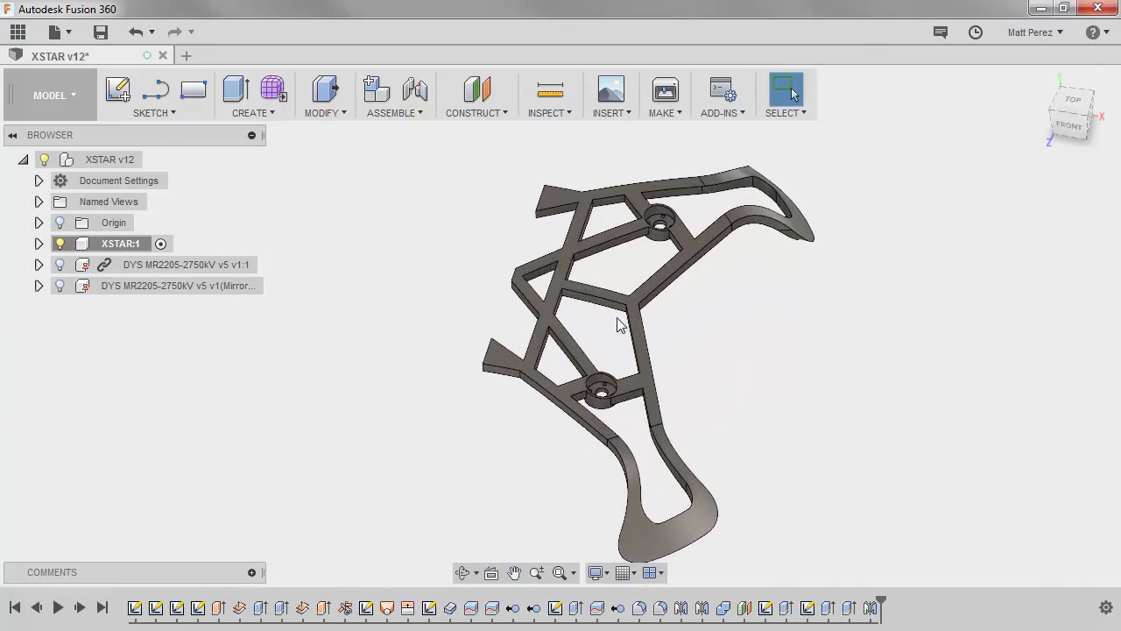
{"action": "left_click", "coordinate": [322, 110]}
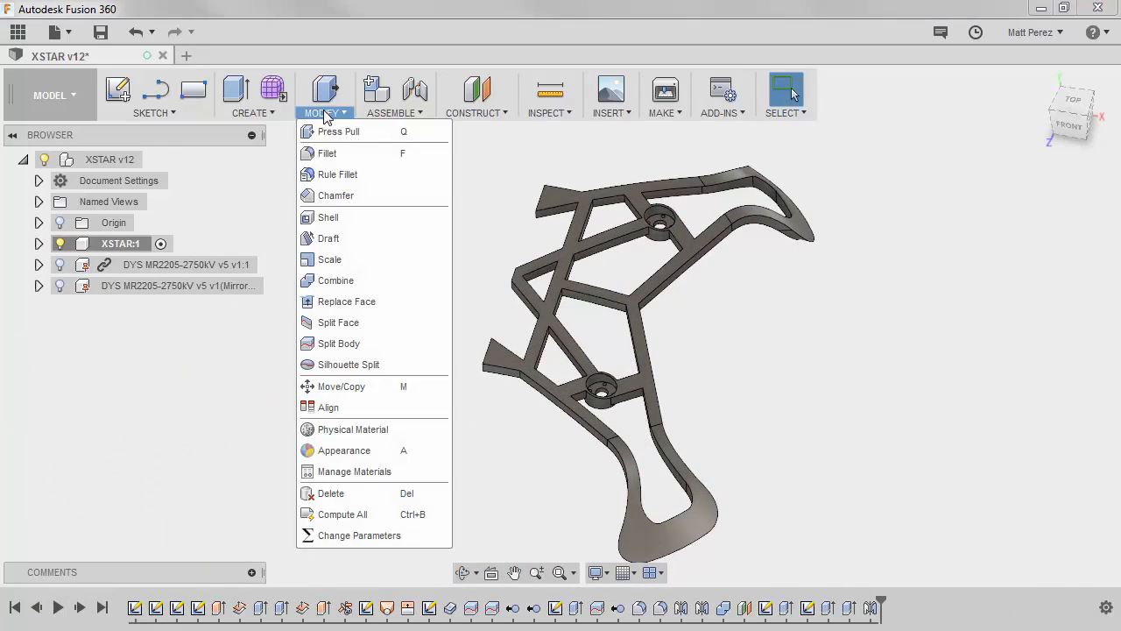
{"action": "left_click", "coordinate": [337, 174]}
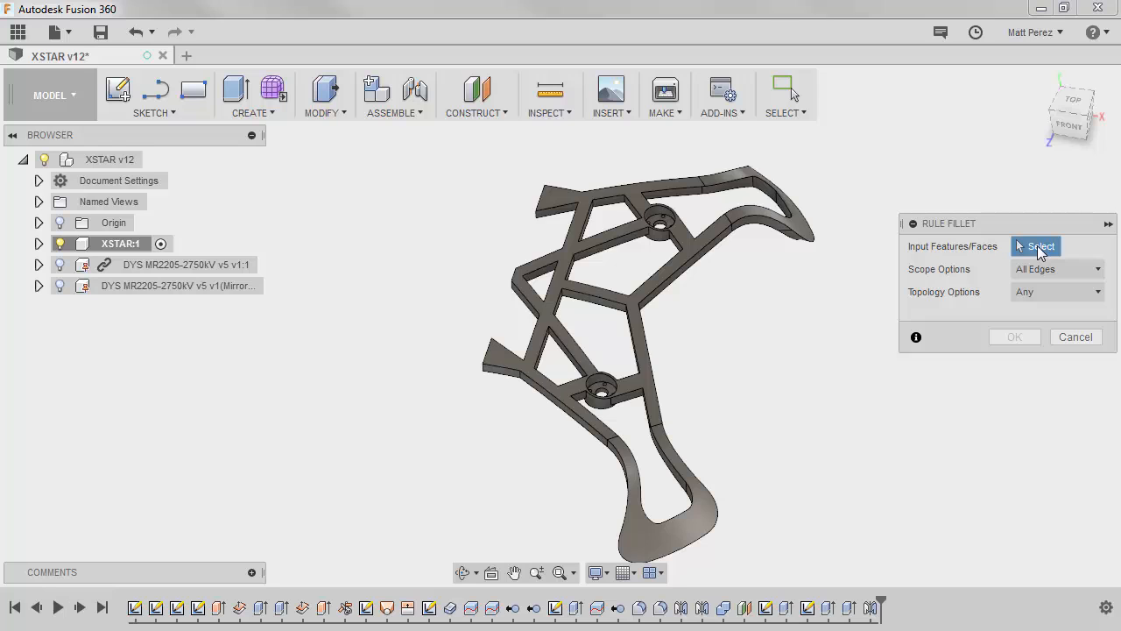
{"action": "left_click", "coordinate": [1056, 269]}
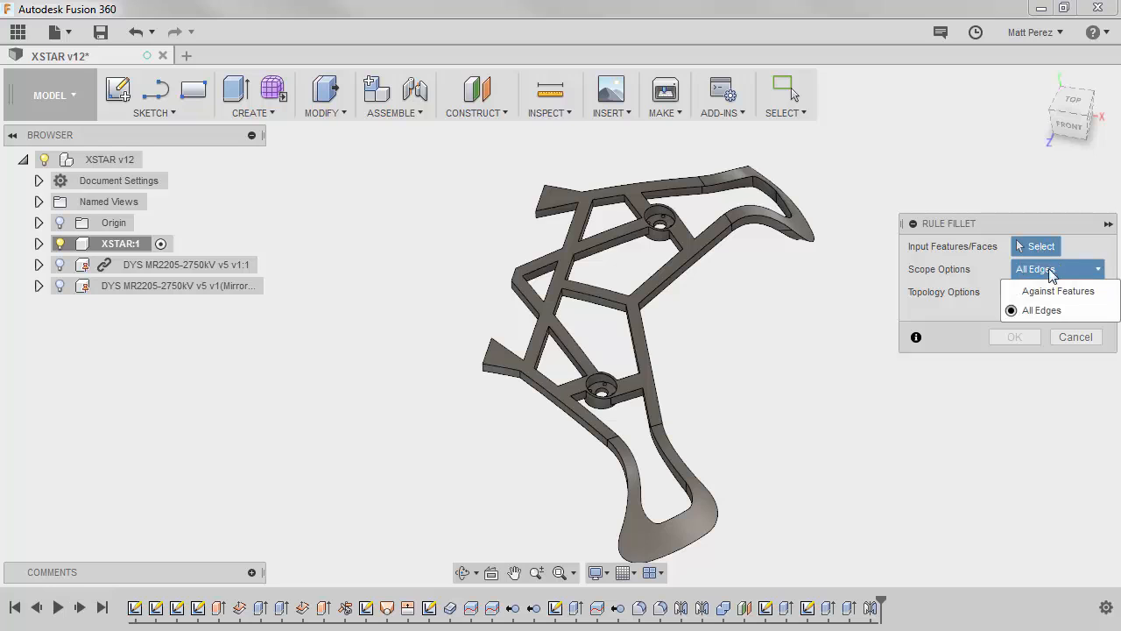
{"action": "left_click", "coordinate": [1055, 292]}
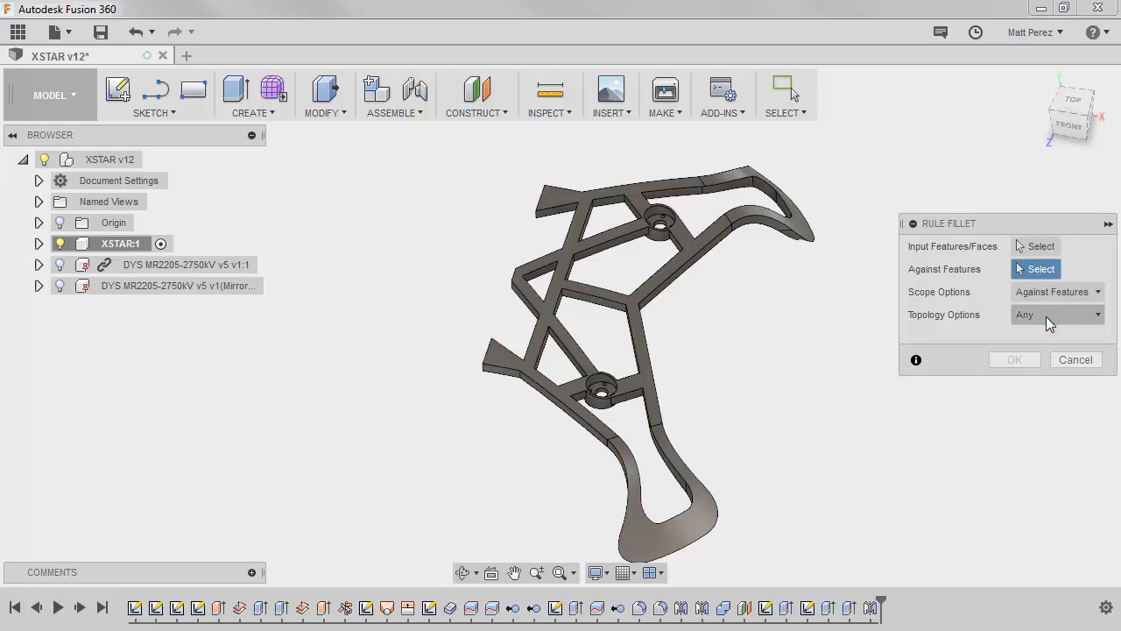
{"action": "left_click", "coordinate": [1047, 315]}
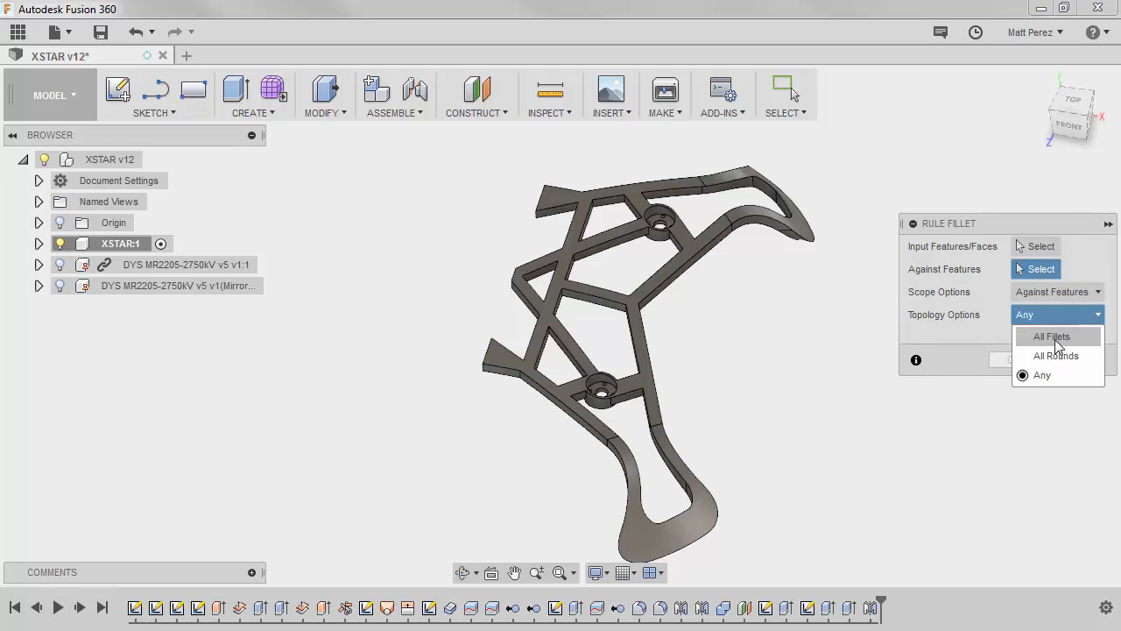
{"action": "left_click", "coordinate": [1055, 339]}
{"action": "scroll", "coordinate": [590, 313], "scroll_direction": "up", "scroll_amount": 5}
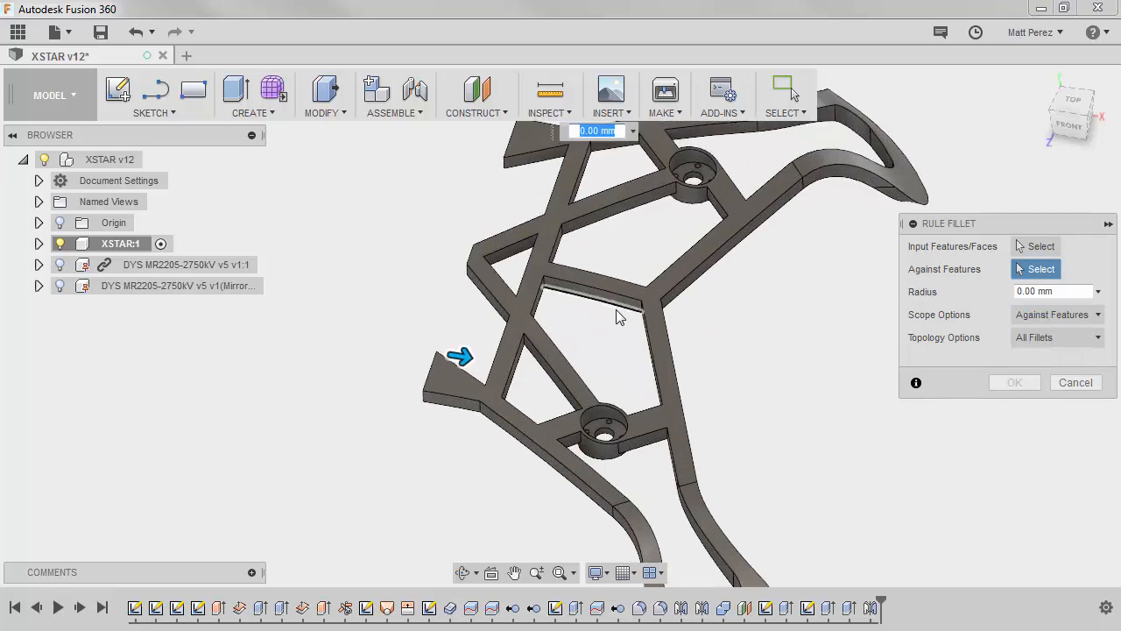
{"action": "type", "text": "500"}
{"action": "key", "text": "Return"}
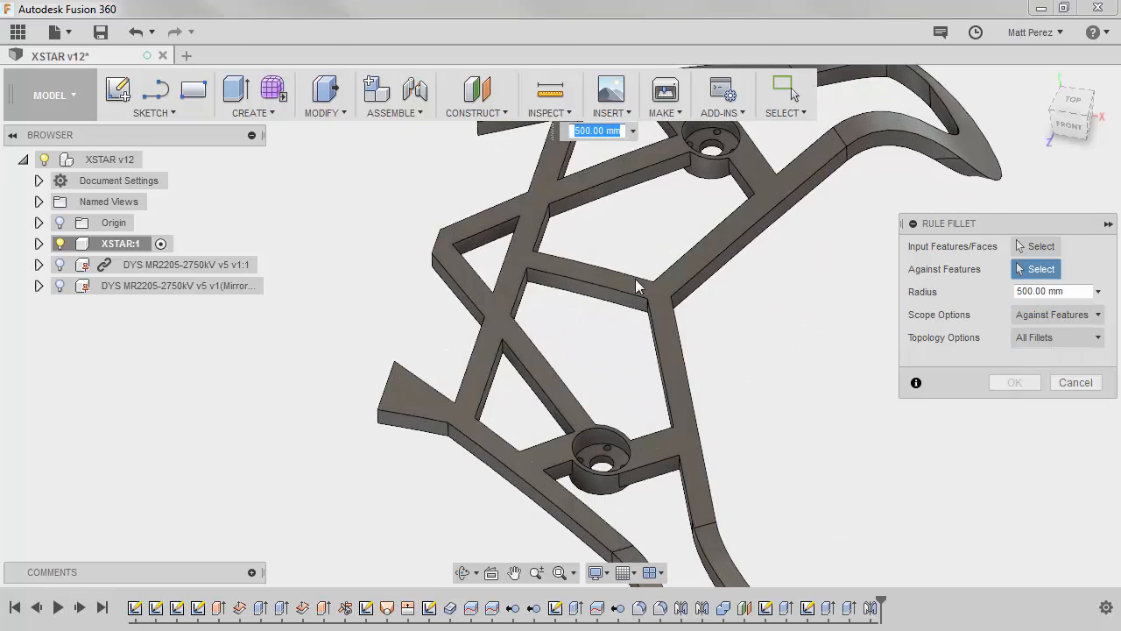
{"action": "left_click", "coordinate": [1047, 291]}
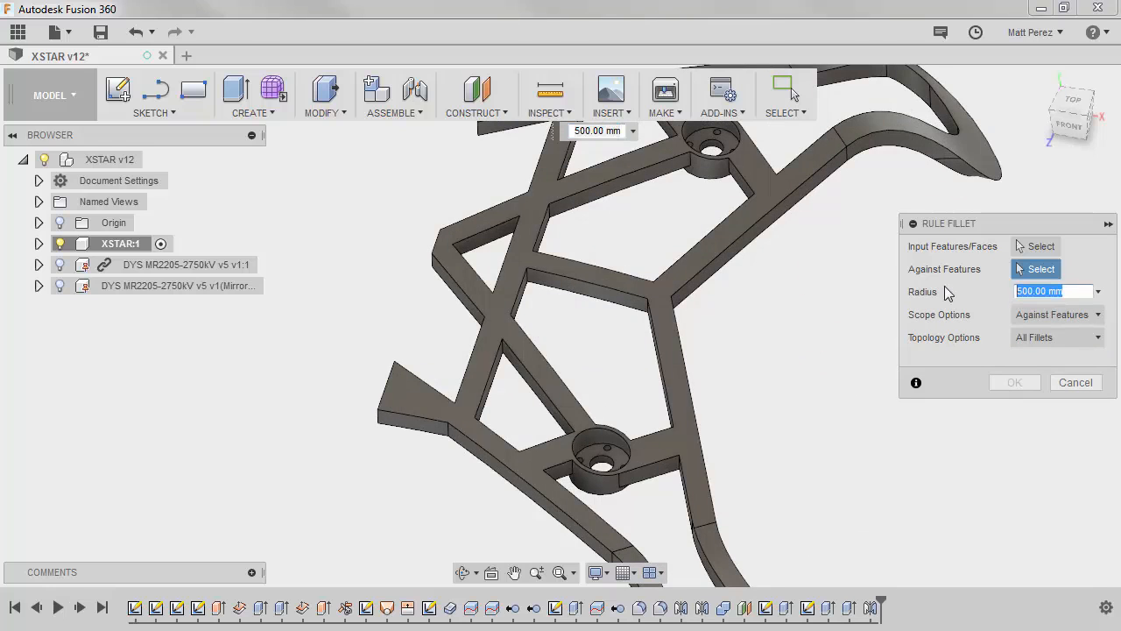
{"action": "type", "text": "1"}
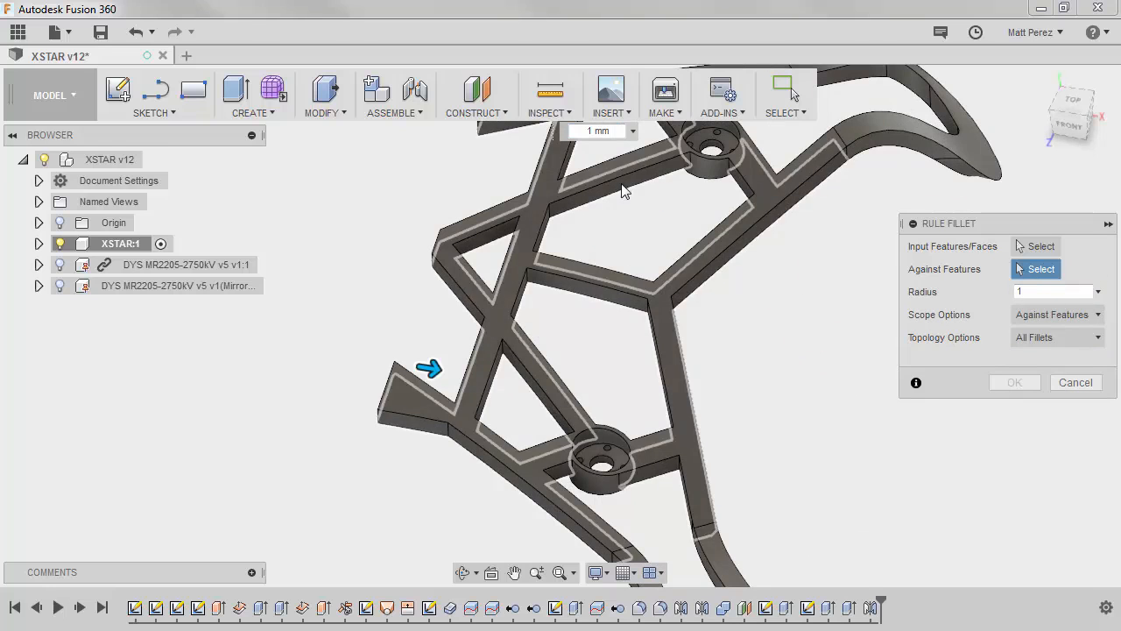
{"action": "scroll", "coordinate": [708, 157], "scroll_direction": "up", "scroll_amount": 4}
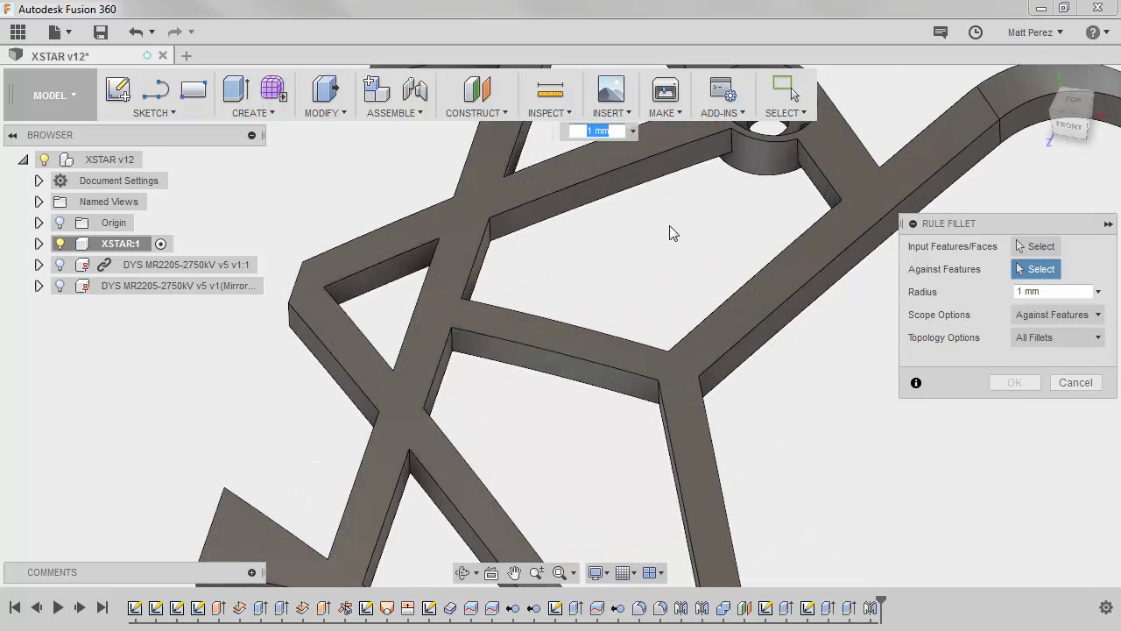
{"action": "scroll", "coordinate": [675, 289], "scroll_direction": "down", "scroll_amount": 5}
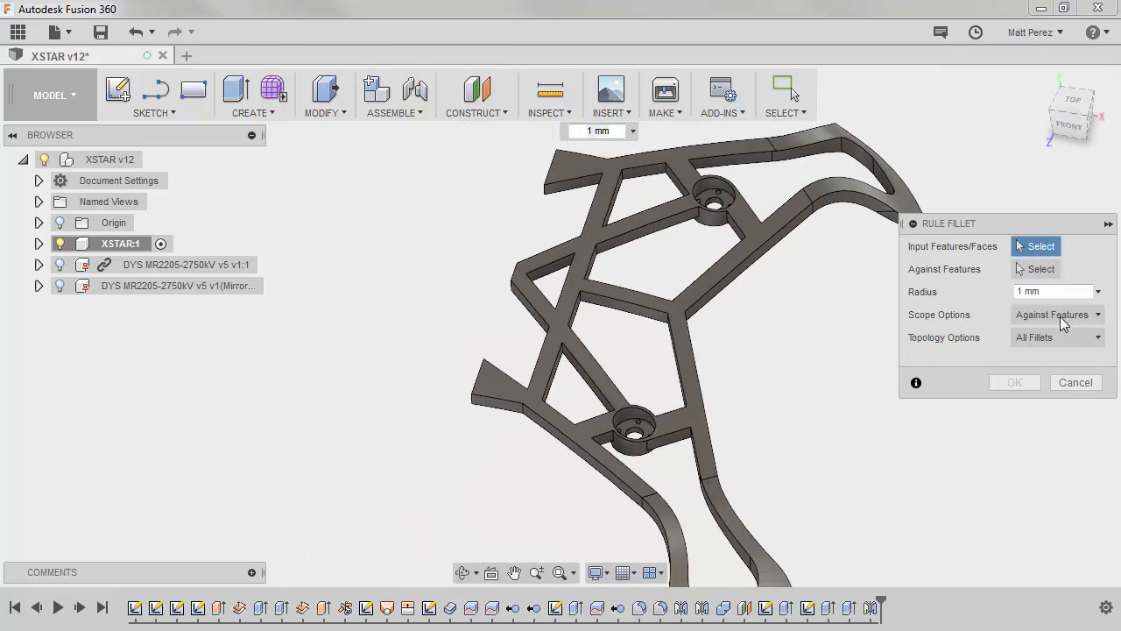
{"action": "left_click", "coordinate": [1076, 383]}
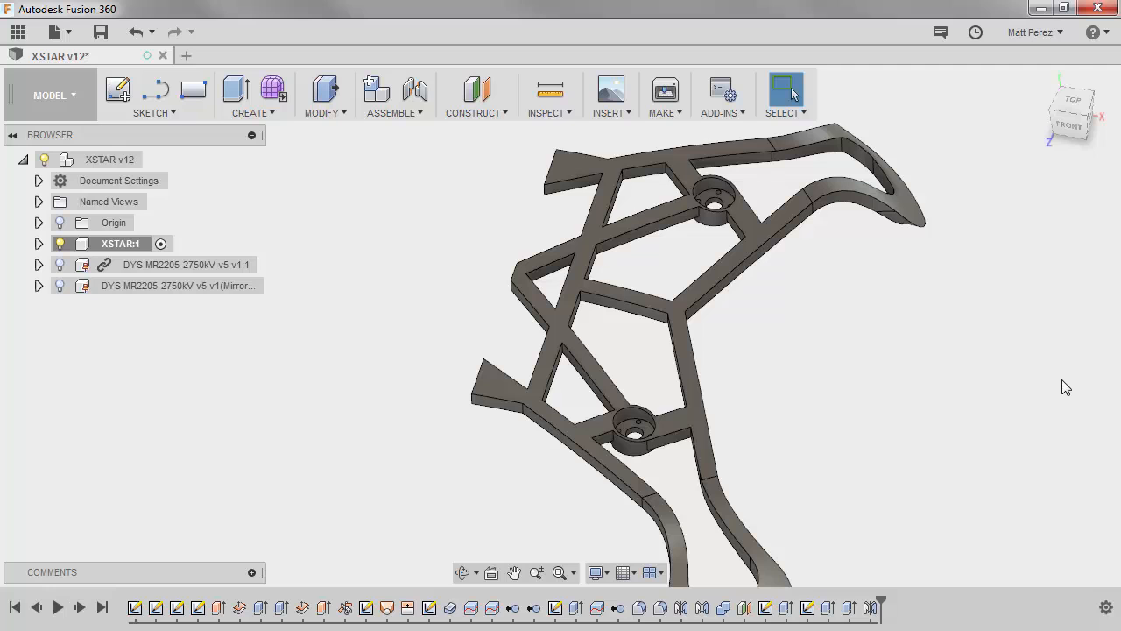
Fillet the seven vertical corner edges along the frame's rear crossbar and inside its small triangular opening with a 5 mm constant radius.
{"action": "left_click", "coordinate": [341, 111]}
{"action": "left_click", "coordinate": [331, 156]}
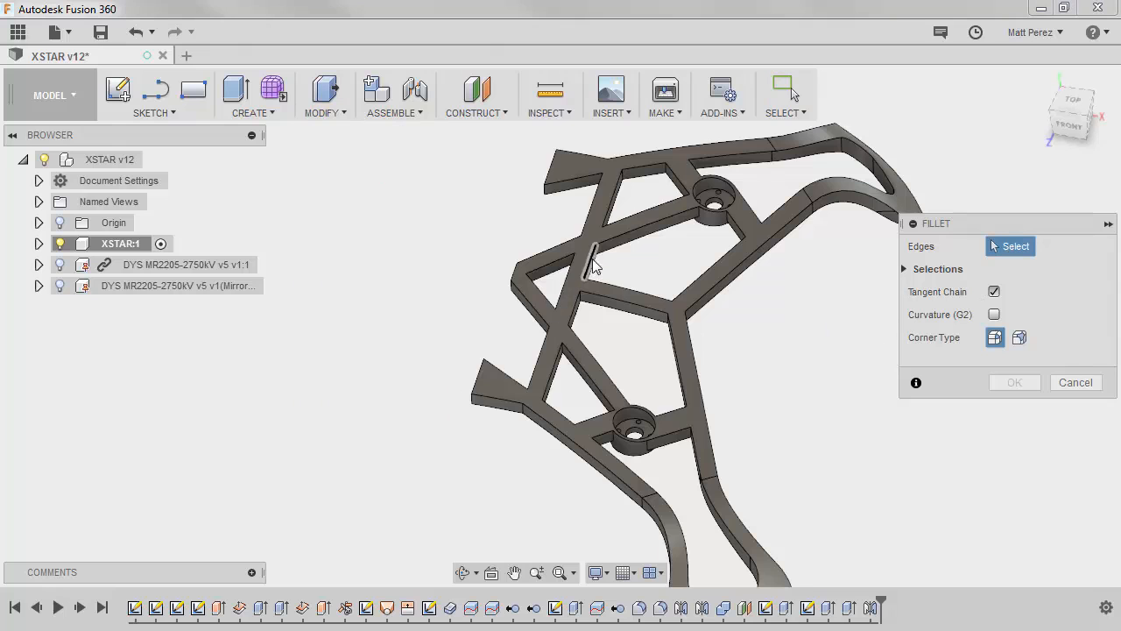
{"action": "scroll", "coordinate": [591, 258], "scroll_direction": "down", "scroll_amount": 1}
{"action": "scroll", "coordinate": [614, 237], "scroll_direction": "up", "scroll_amount": 5}
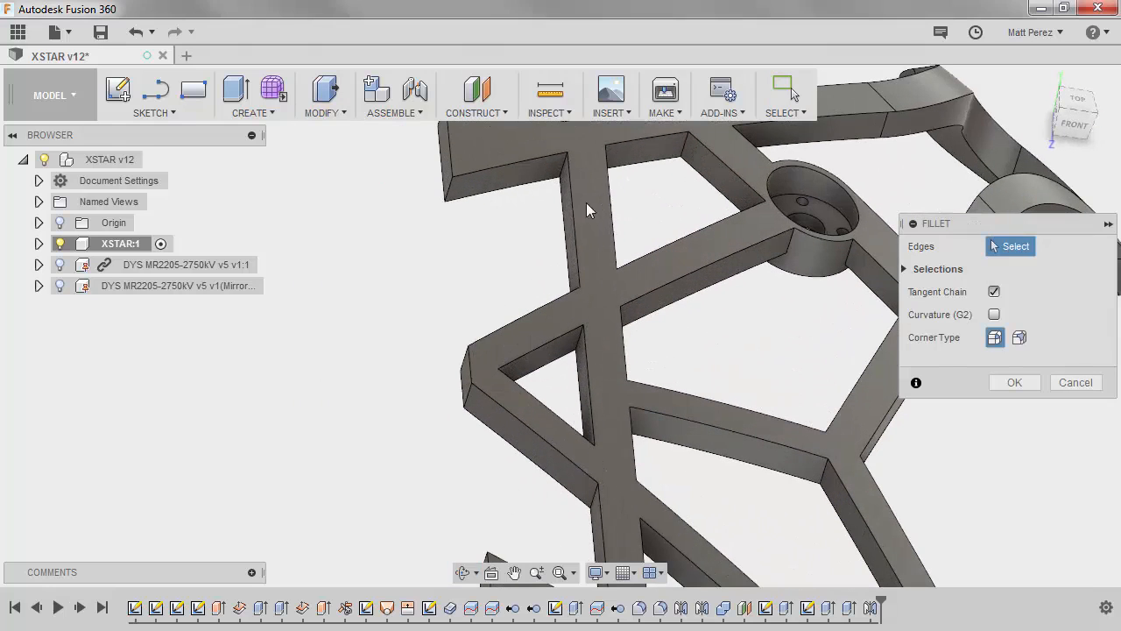
{"action": "left_click", "coordinate": [562, 167]}
{"action": "left_click", "coordinate": [574, 299]}
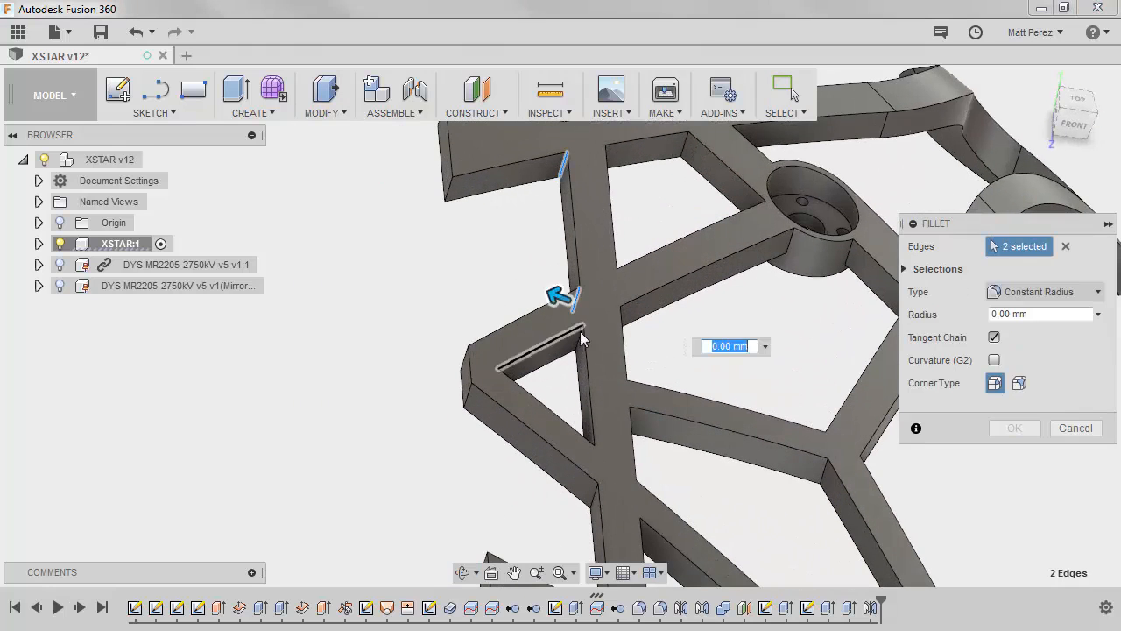
{"action": "left_click", "coordinate": [578, 346]}
{"action": "left_click", "coordinate": [589, 462]}
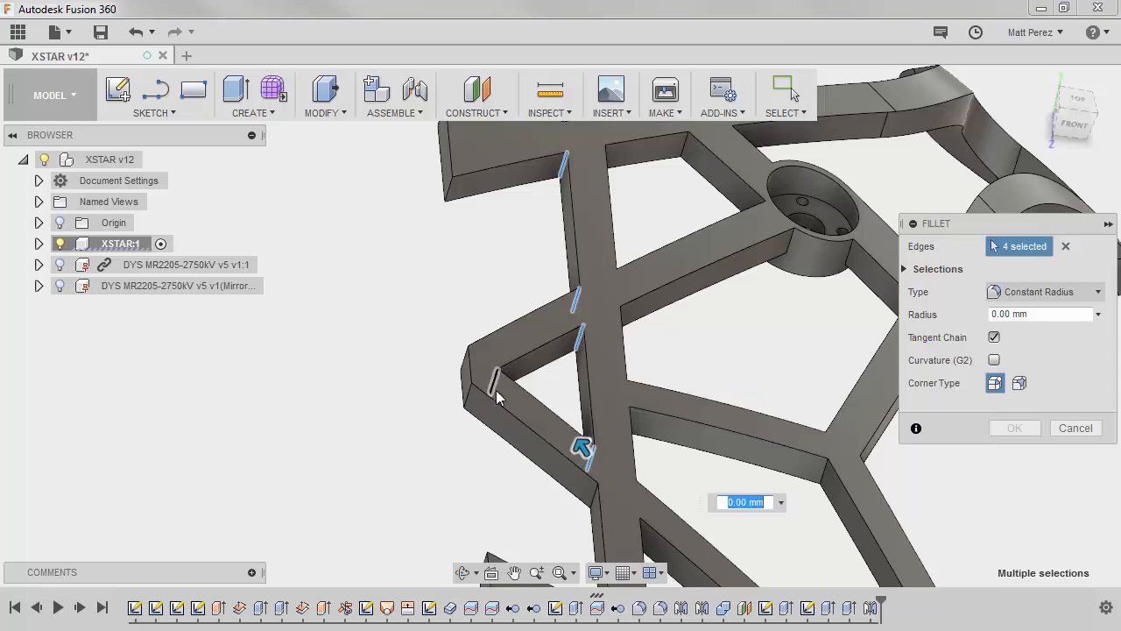
{"action": "left_click", "coordinate": [495, 384]}
{"action": "left_click", "coordinate": [594, 489]}
{"action": "scroll", "coordinate": [596, 491], "scroll_direction": "down", "scroll_amount": 3}
{"action": "scroll", "coordinate": [611, 507], "scroll_direction": "up", "scroll_amount": 2}
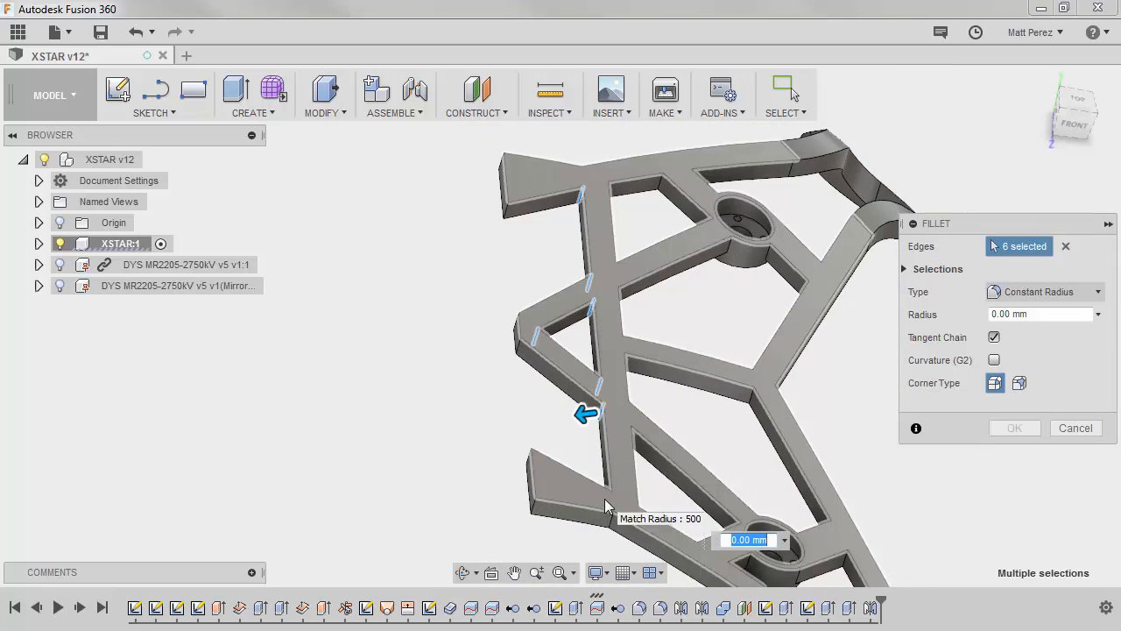
{"action": "middle_click_drag", "start_coordinate": [610, 505], "coordinate": [588, 444], "text": "shift"}
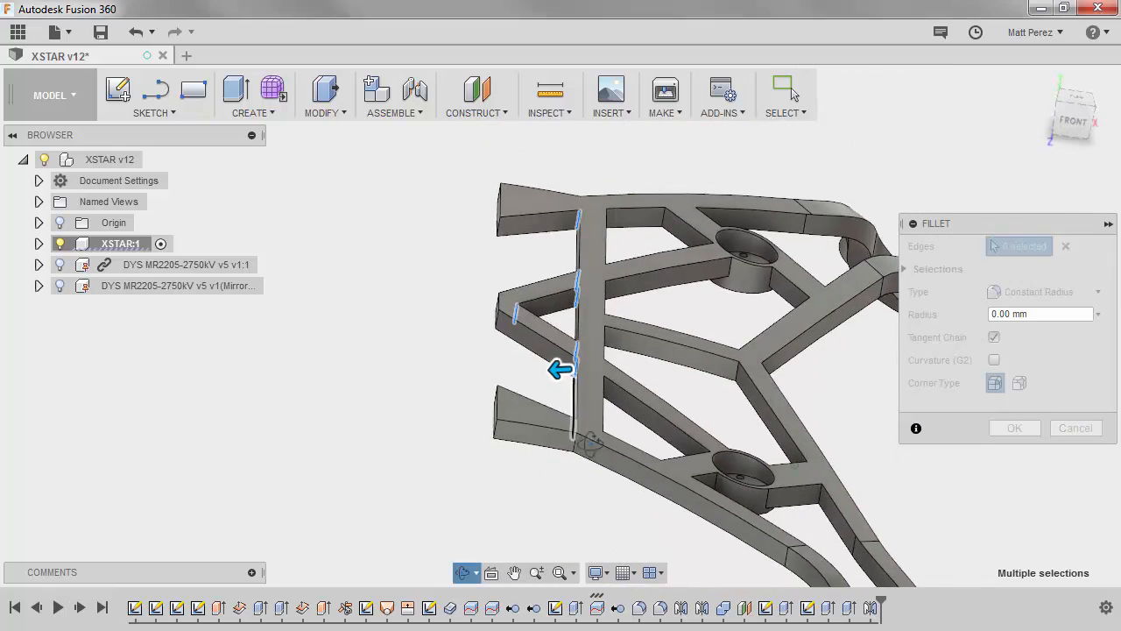
{"action": "scroll", "coordinate": [578, 412], "scroll_direction": "up", "scroll_amount": 3}
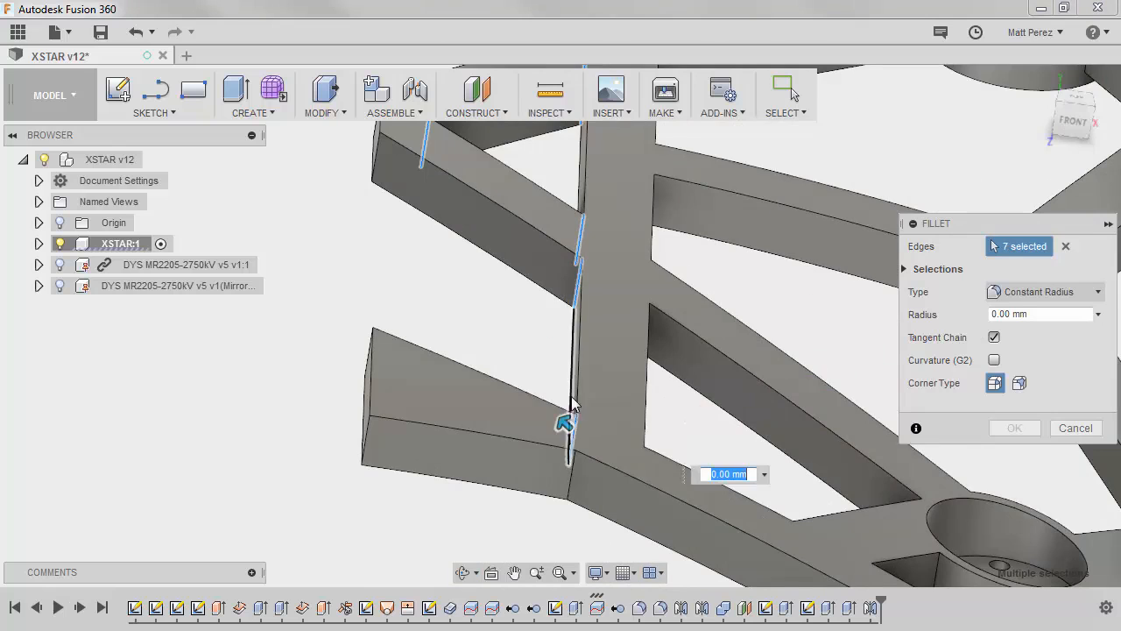
{"action": "scroll", "coordinate": [571, 404], "scroll_direction": "down", "scroll_amount": 2}
{"action": "middle_click_drag", "start_coordinate": [429, 303], "coordinate": [488, 338], "text": "shift"}
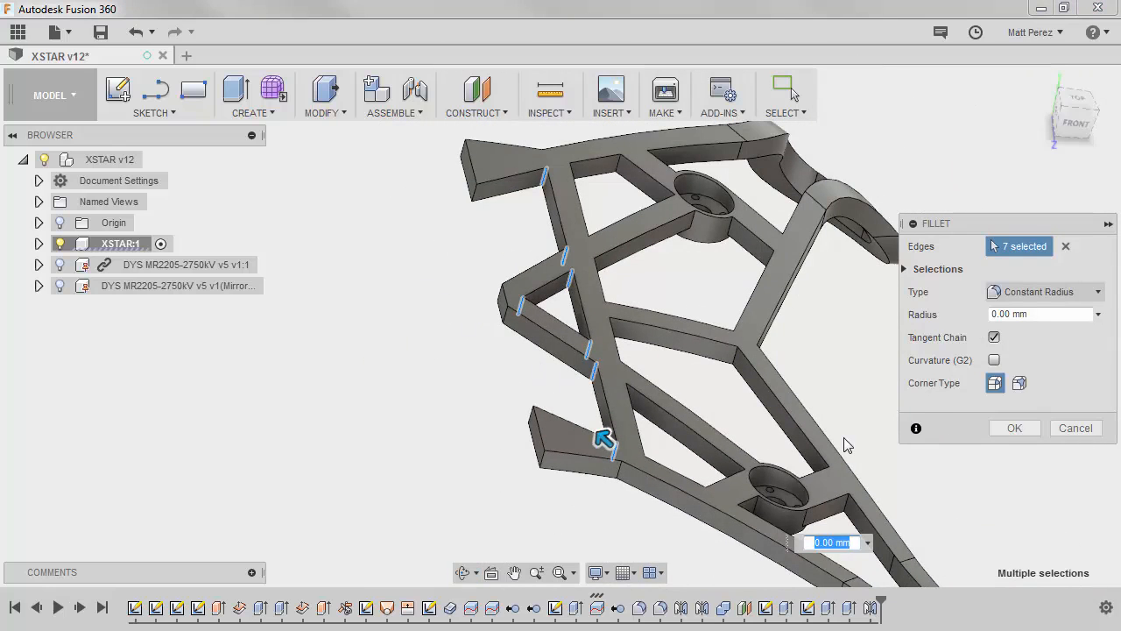
{"action": "type", "text": "5"}
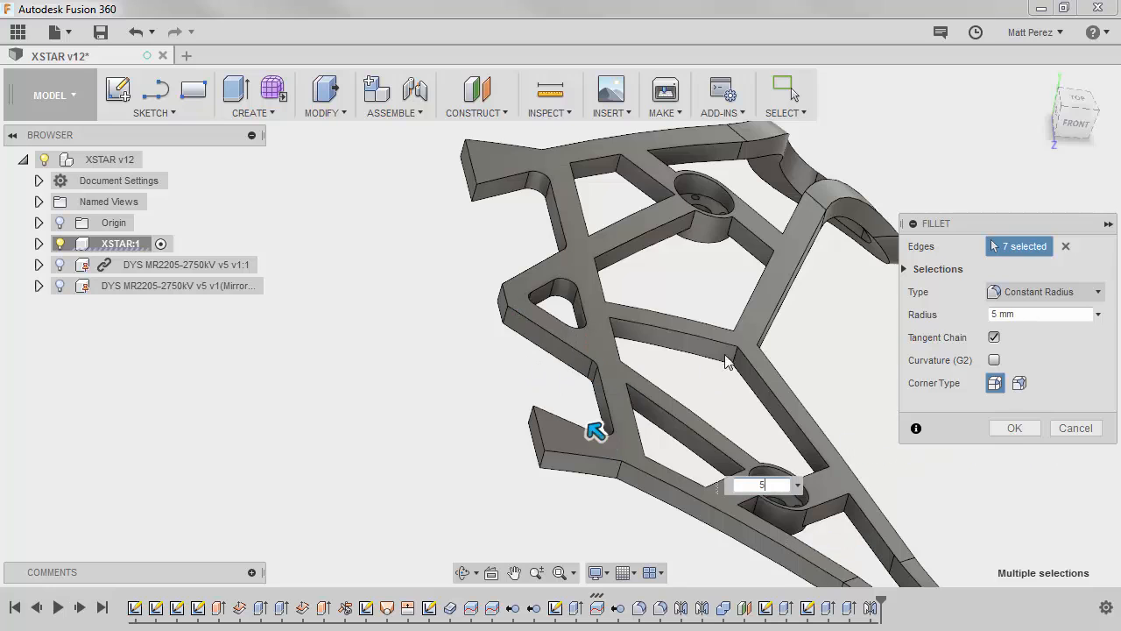
{"action": "left_click", "coordinate": [1029, 429]}
Start a new Fillet and select the four vertical corner edges of the small four-sided opening between the rear crossbar and far motor mount.
{"action": "key", "text": "f"}
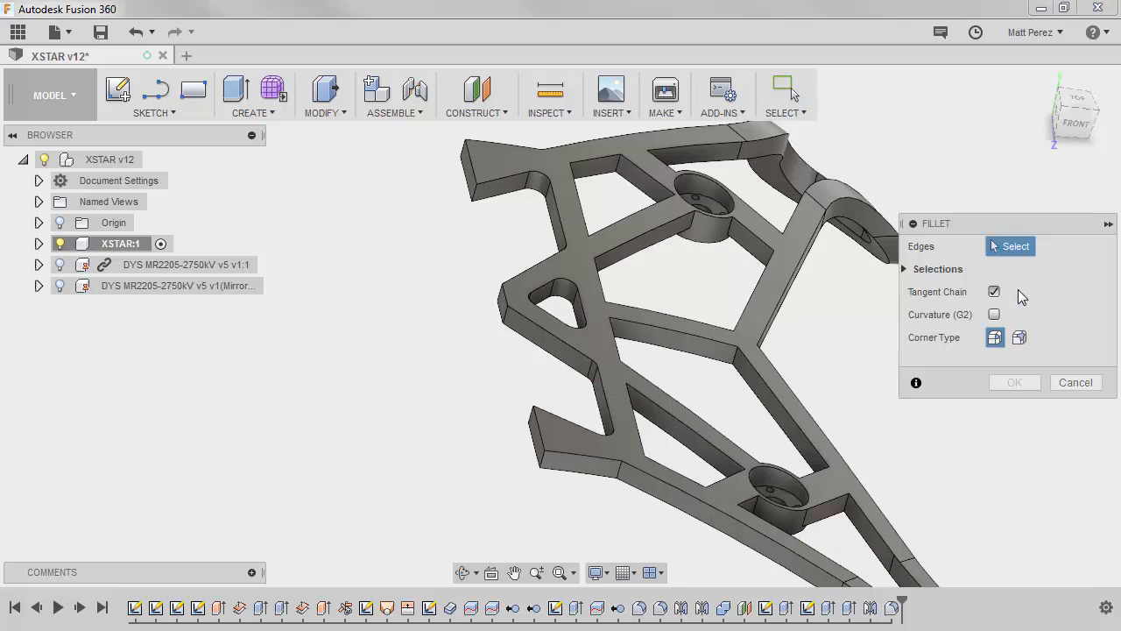
{"action": "middle_click_drag", "start_coordinate": [858, 270], "coordinate": [741, 288], "text": "shift"}
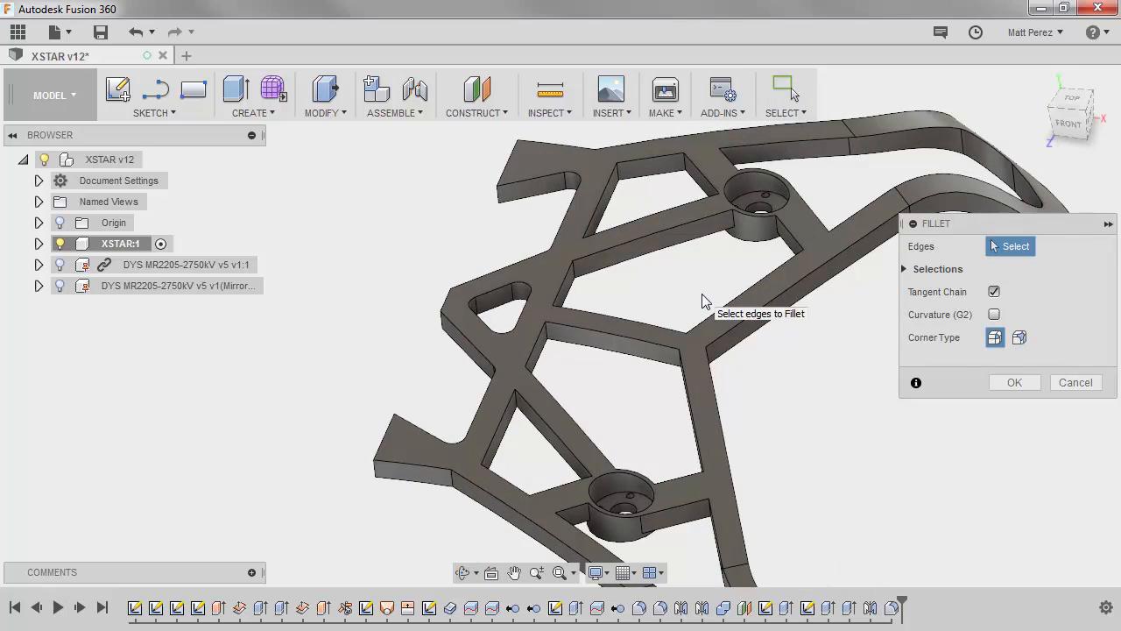
{"action": "left_click", "coordinate": [619, 175]}
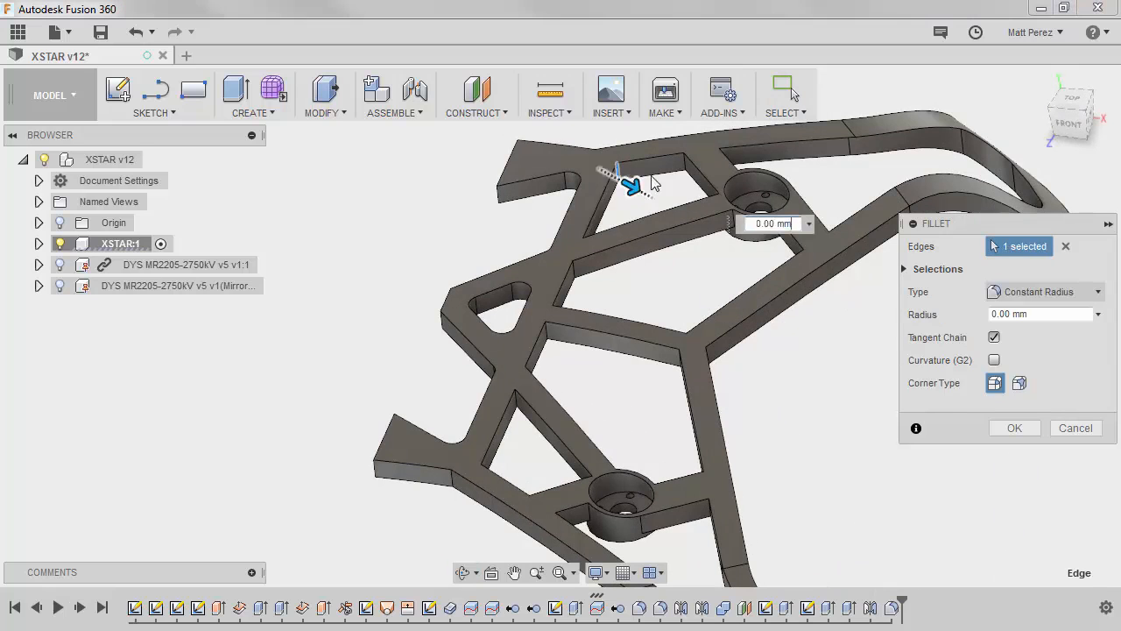
{"action": "left_click", "coordinate": [684, 163]}
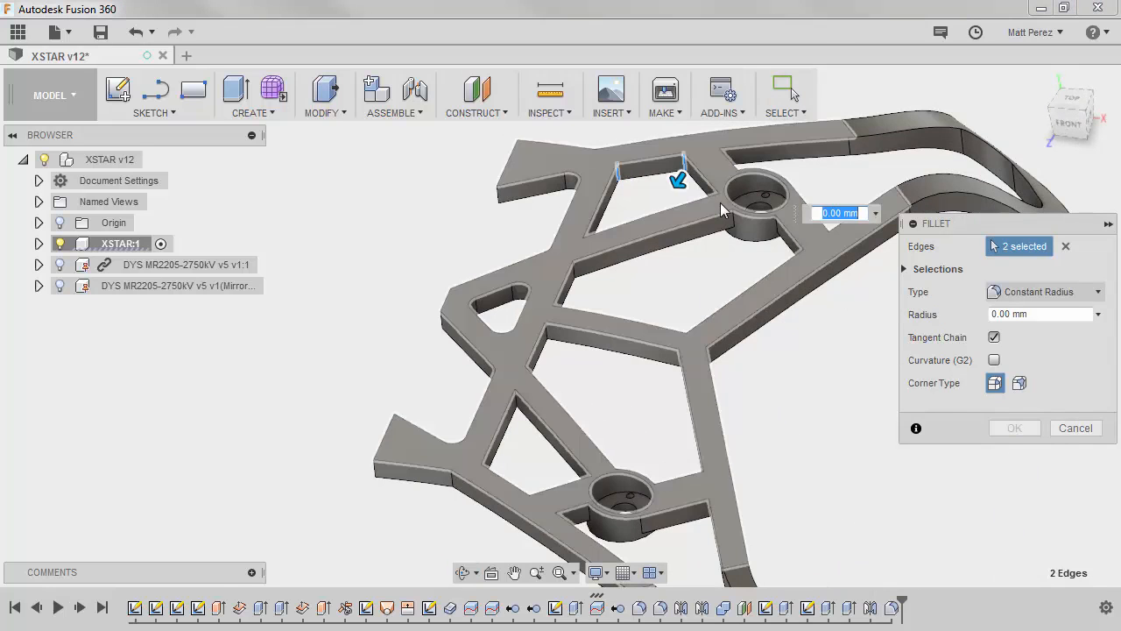
{"action": "scroll", "coordinate": [720, 207], "scroll_direction": "up", "scroll_amount": 3}
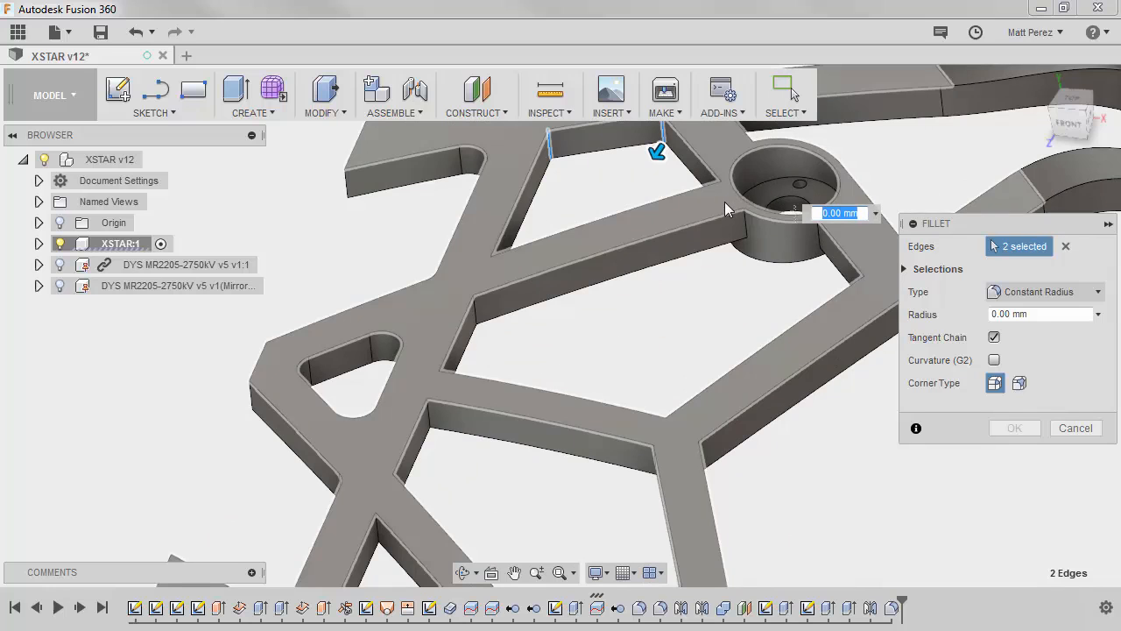
{"action": "left_click", "coordinate": [722, 200]}
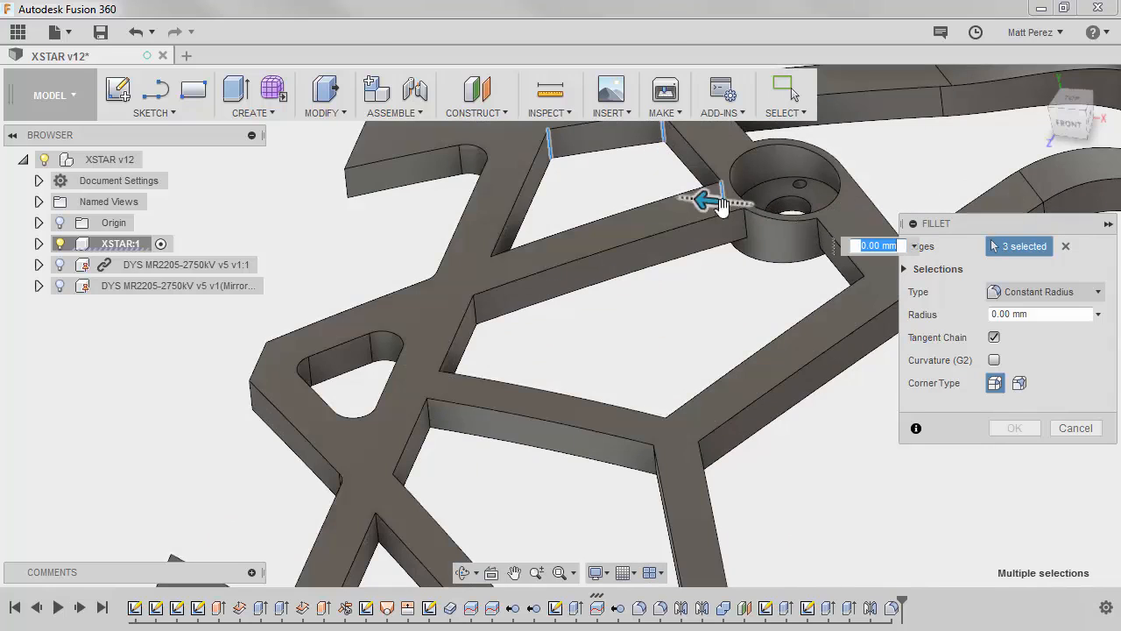
{"action": "left_click", "coordinate": [494, 269]}
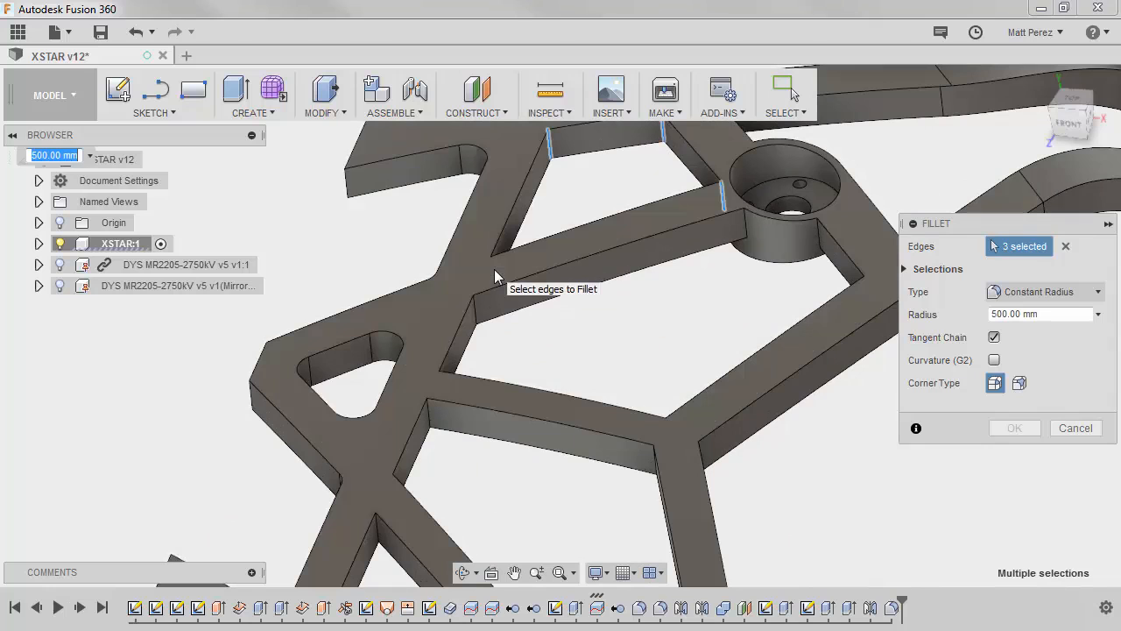
{"action": "left_click", "coordinate": [492, 271]}
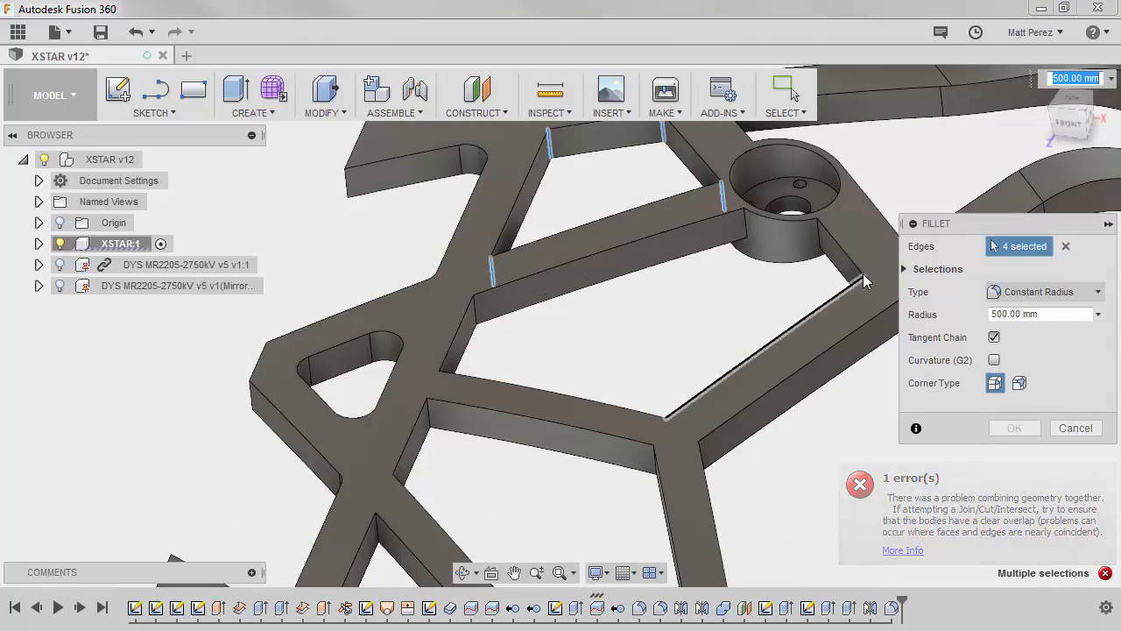
Add the two crossbar-side corner edges of the adjacent large opening to the fillet and set the radius to 1 mm.
{"action": "left_click", "coordinate": [475, 311]}
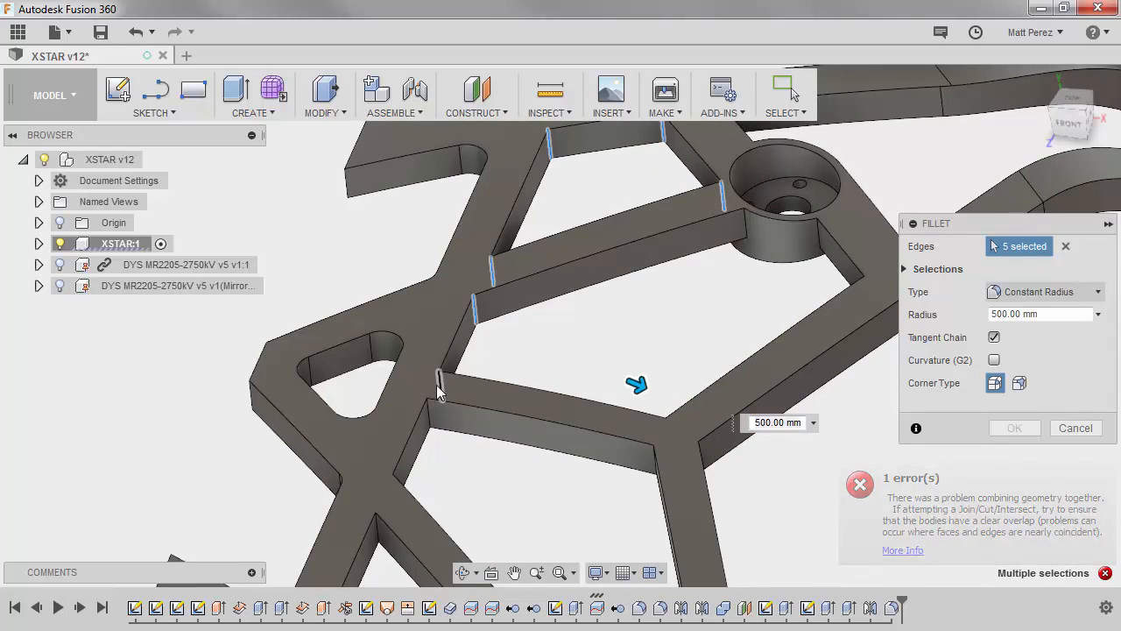
{"action": "left_click", "coordinate": [439, 391]}
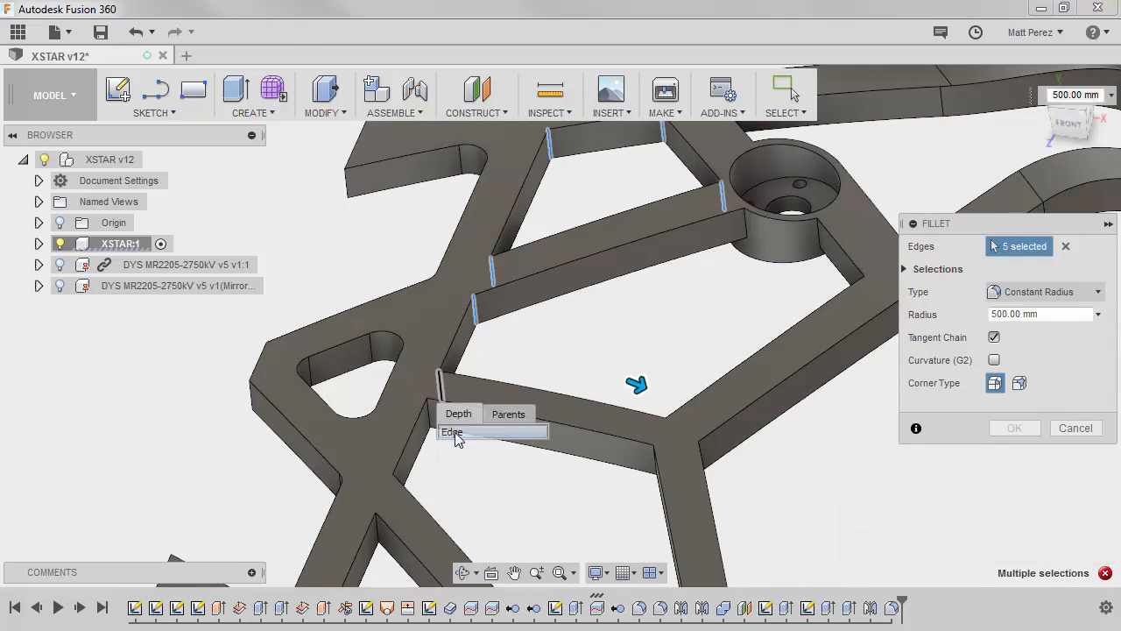
{"action": "left_click", "coordinate": [455, 433]}
{"action": "left_click", "coordinate": [1069, 317]}
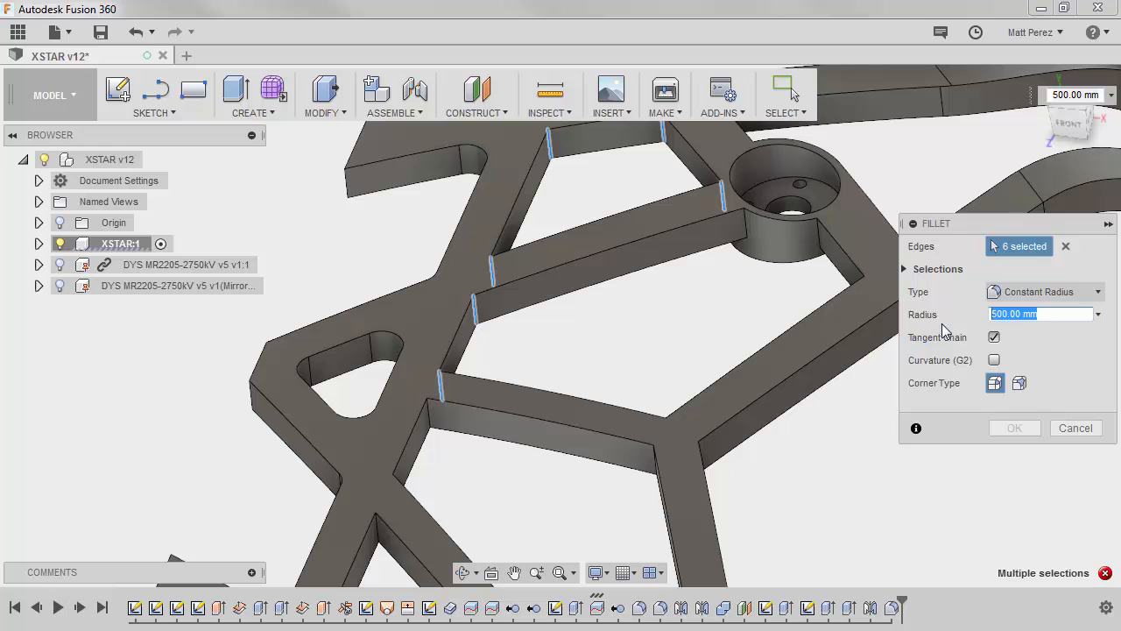
{"action": "type", "text": "1"}
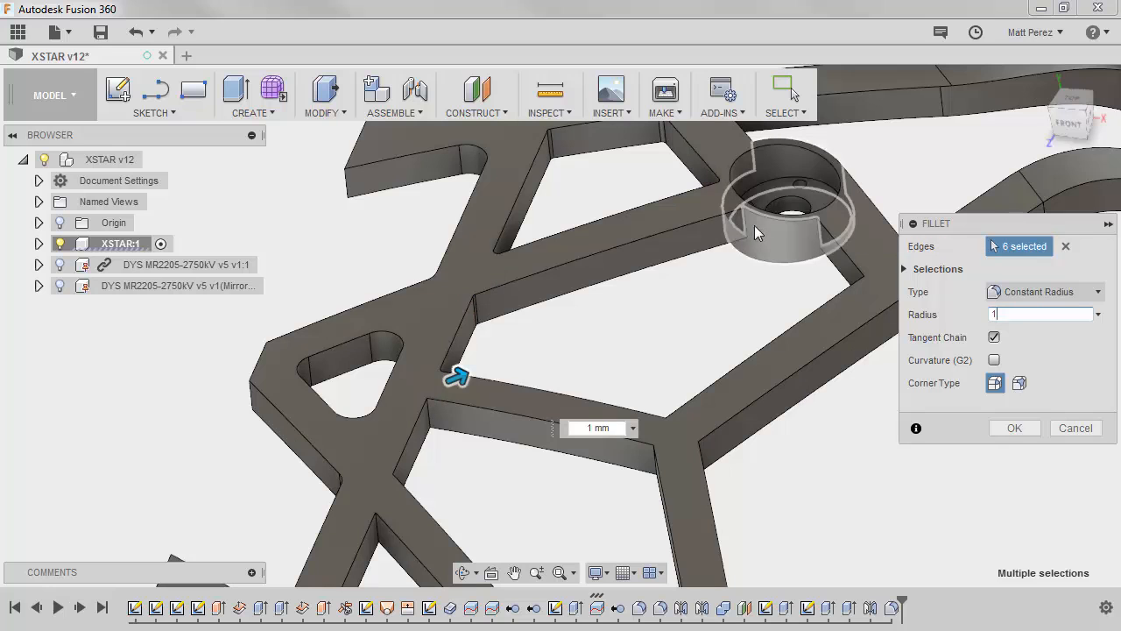
Increase the constant fillet radius to 5 mm.
{"action": "middle_click_drag", "start_coordinate": [738, 230], "coordinate": [771, 229], "text": "shift"}
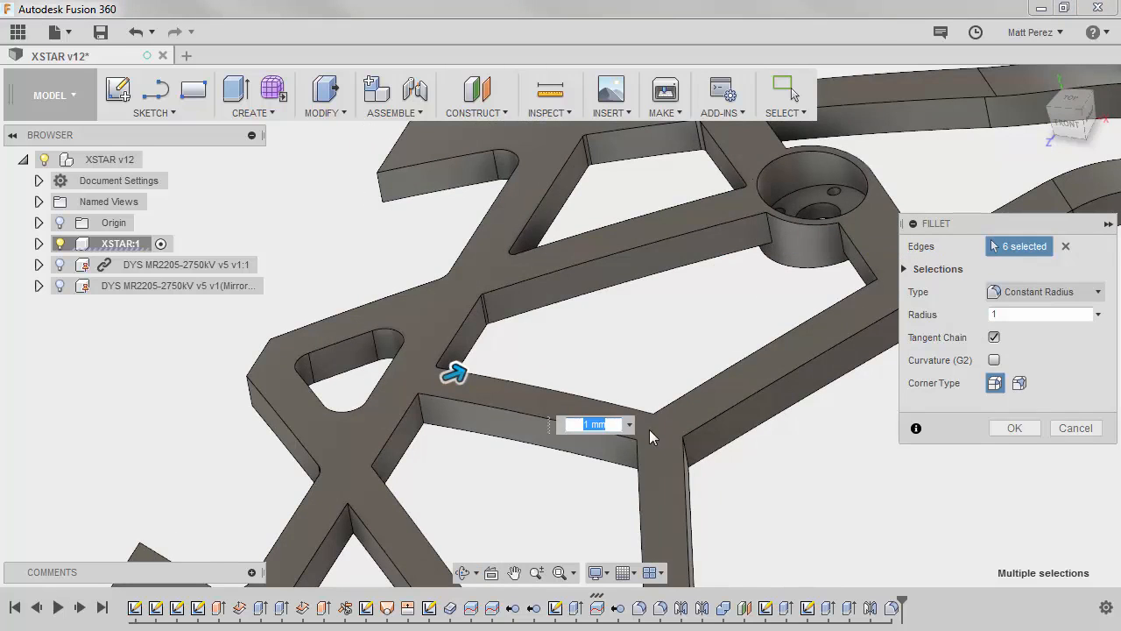
{"action": "middle_click_drag", "start_coordinate": [680, 340], "coordinate": [724, 411], "text": "shift"}
{"action": "scroll", "coordinate": [695, 425], "scroll_direction": "down", "scroll_amount": 3}
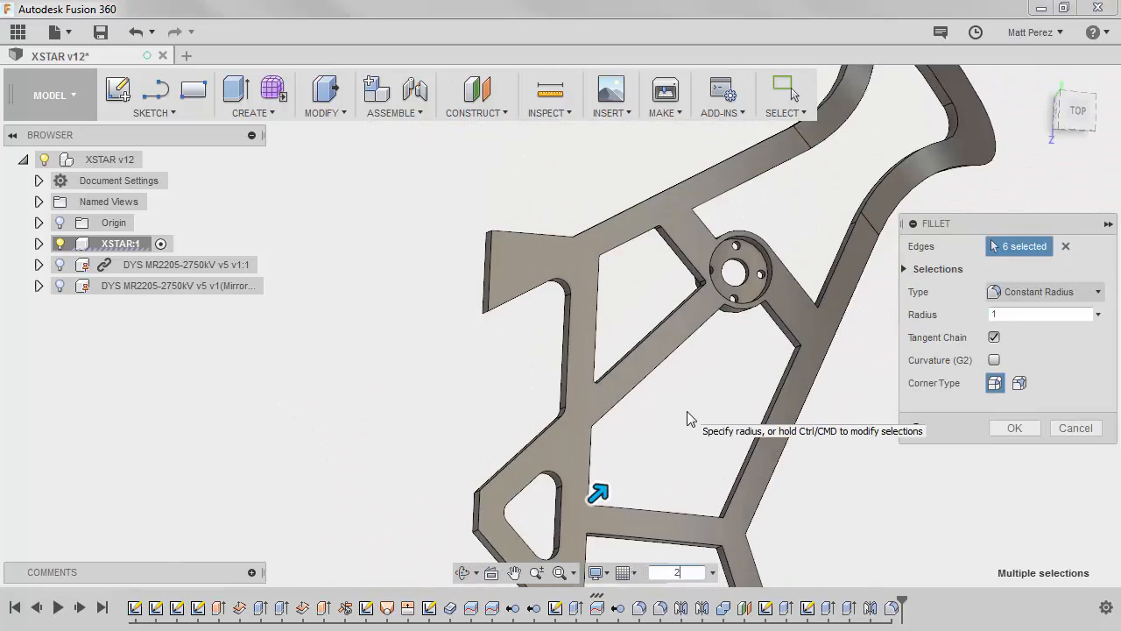
{"action": "scroll", "coordinate": [695, 306], "scroll_direction": "up", "scroll_amount": 5}
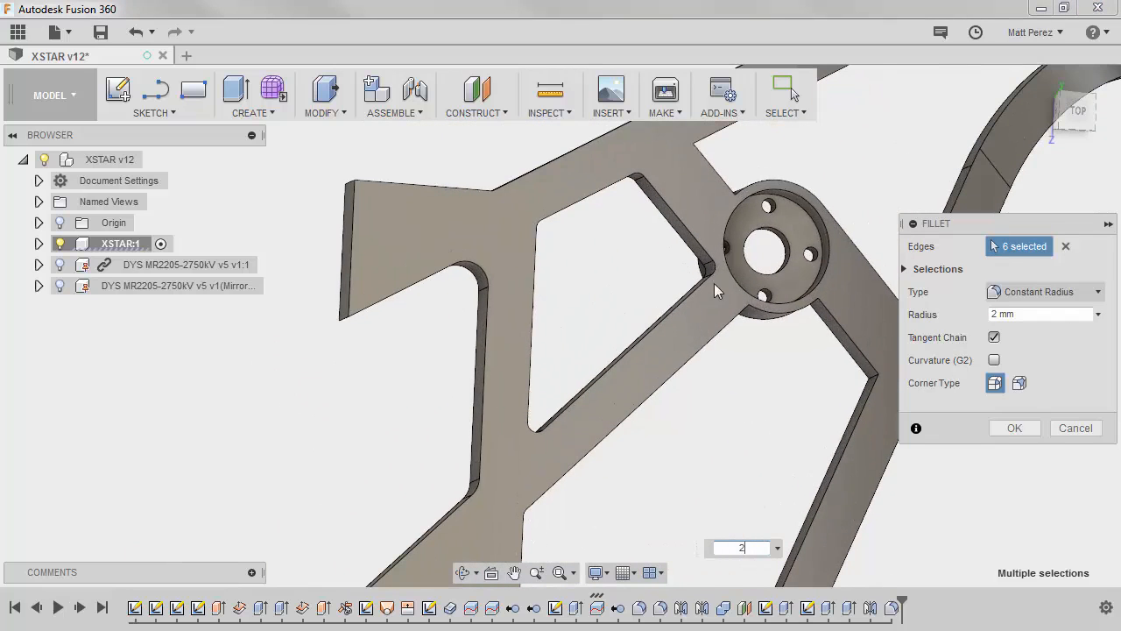
{"action": "middle_click_drag", "start_coordinate": [758, 395], "coordinate": [738, 365], "text": "shift"}
{"action": "type", "text": "5"}
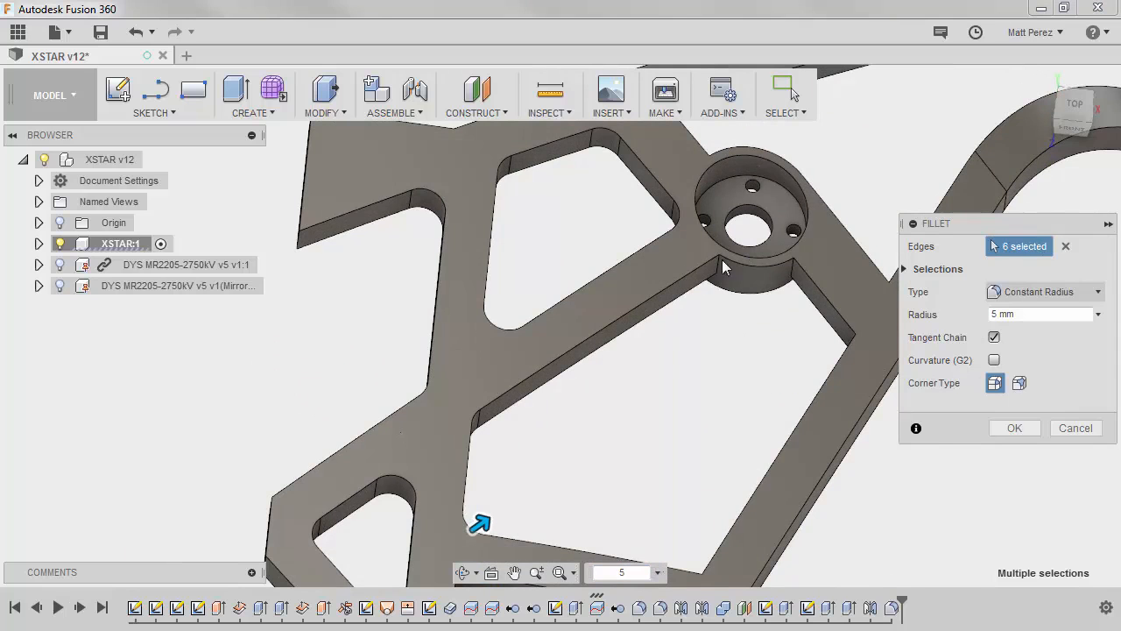
Add the remaining four corner edges of the large far-side opening to the fillet, including the two against the motor mount.
{"action": "left_click", "coordinate": [793, 271]}
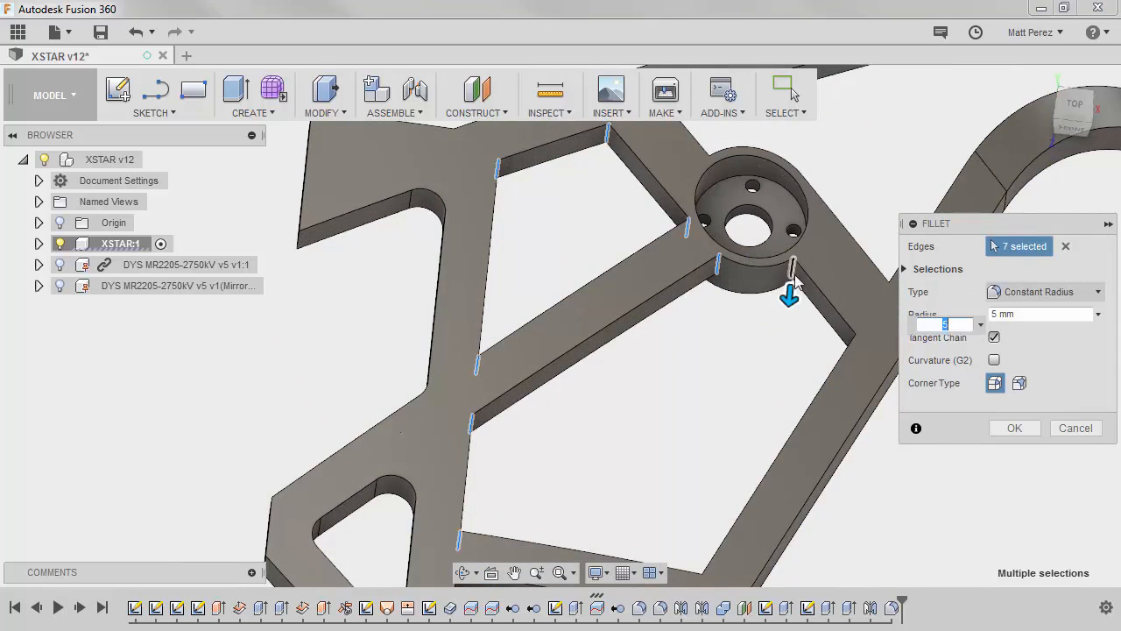
{"action": "left_click", "coordinate": [854, 346]}
{"action": "scroll", "coordinate": [797, 298], "scroll_direction": "down", "scroll_amount": 4}
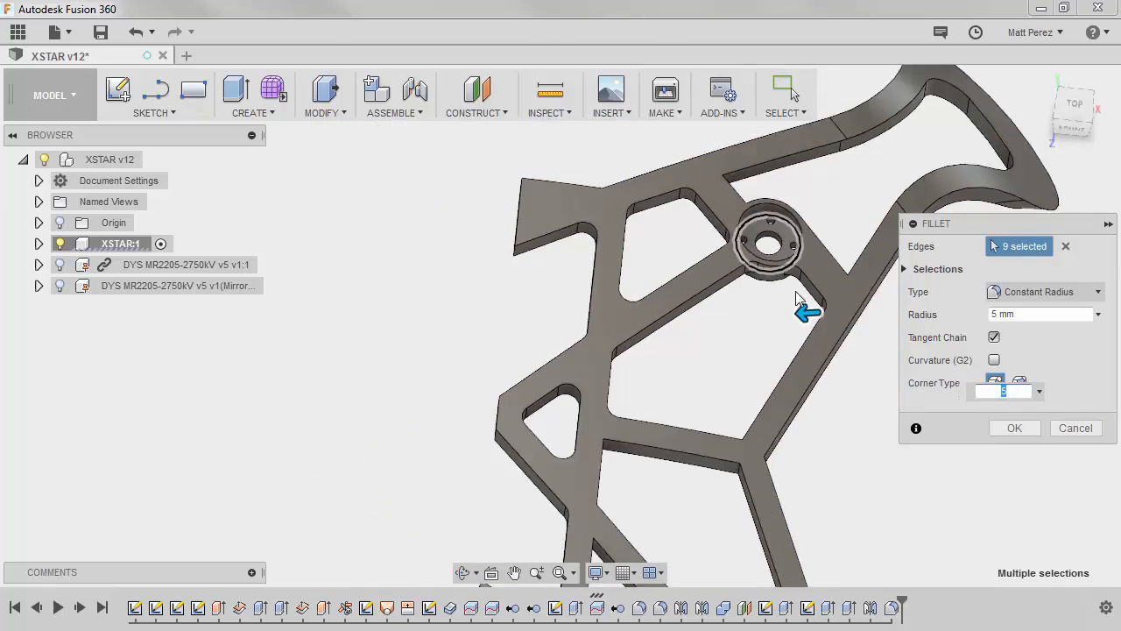
{"action": "scroll", "coordinate": [744, 449], "scroll_direction": "up", "scroll_amount": 3}
{"action": "left_click", "coordinate": [743, 447]}
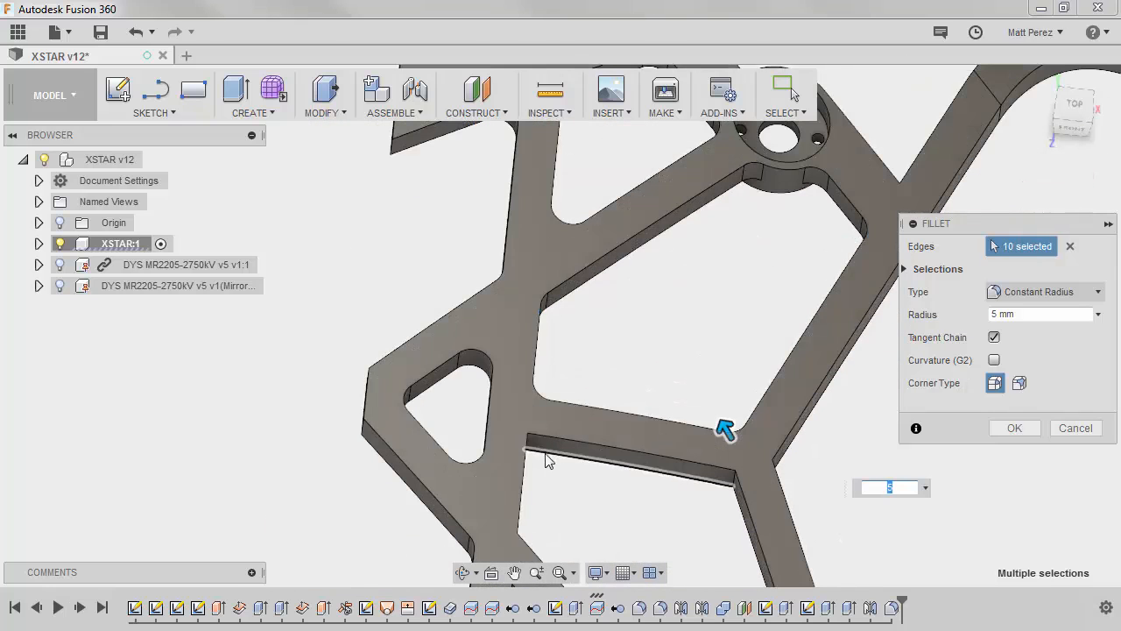
Add the six vertical corner edges of the matching large opening on the near side of the frame to the fillet.
{"action": "middle_click_drag", "start_coordinate": [573, 465], "coordinate": [488, 412], "text": "shift"}
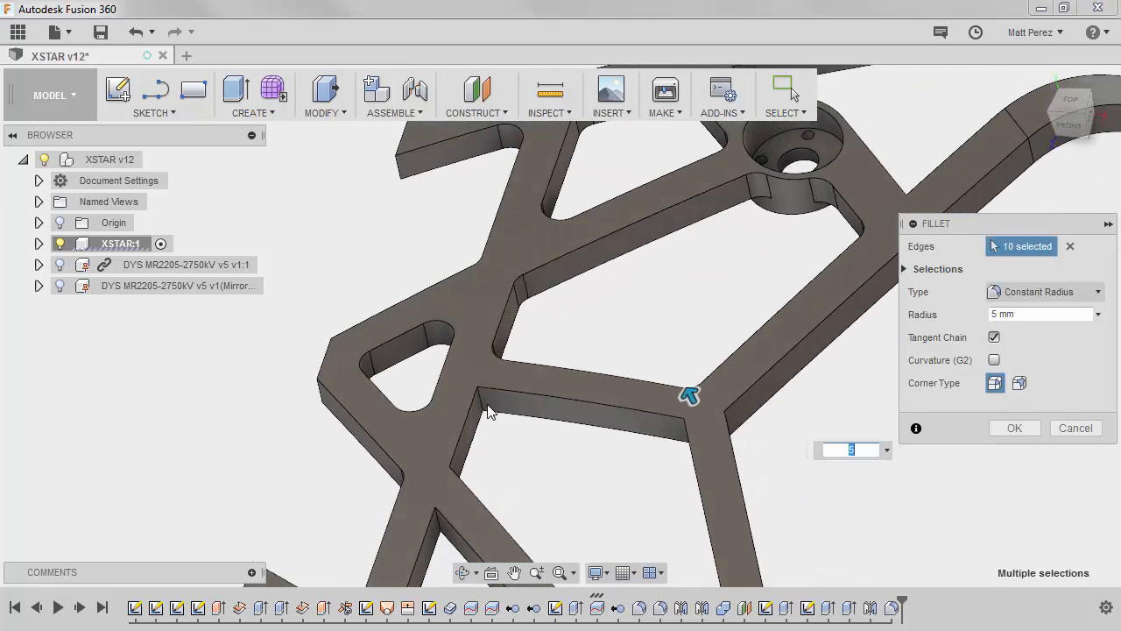
{"action": "left_click", "coordinate": [482, 400]}
{"action": "left_click", "coordinate": [451, 475]}
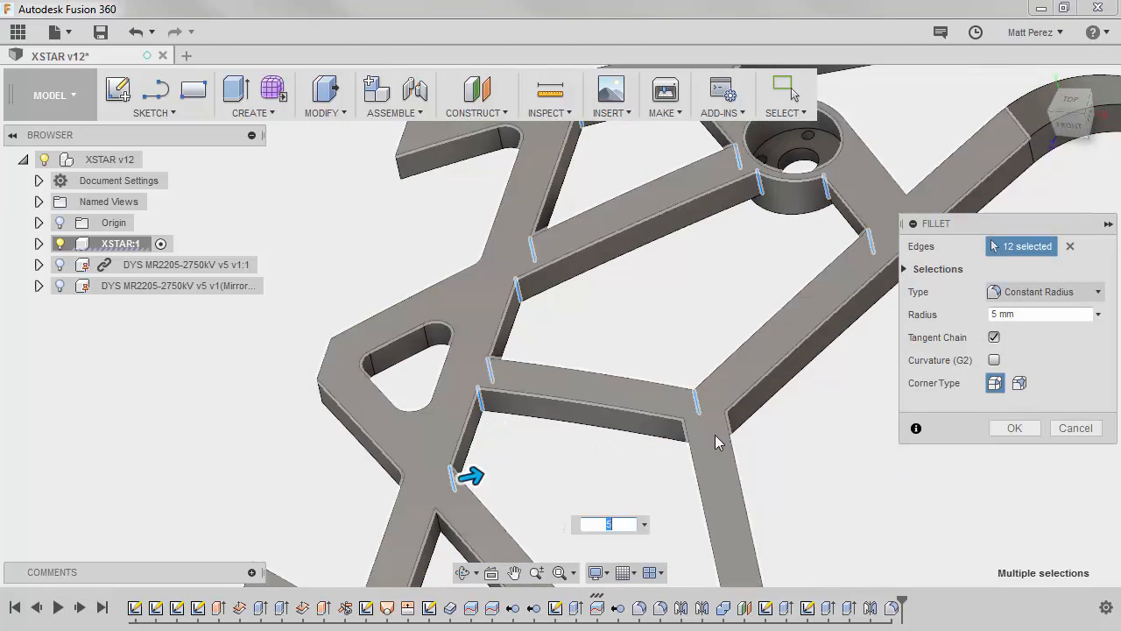
{"action": "middle_click_drag", "start_coordinate": [681, 473], "coordinate": [727, 412], "text": "shift"}
{"action": "left_click", "coordinate": [747, 394]}
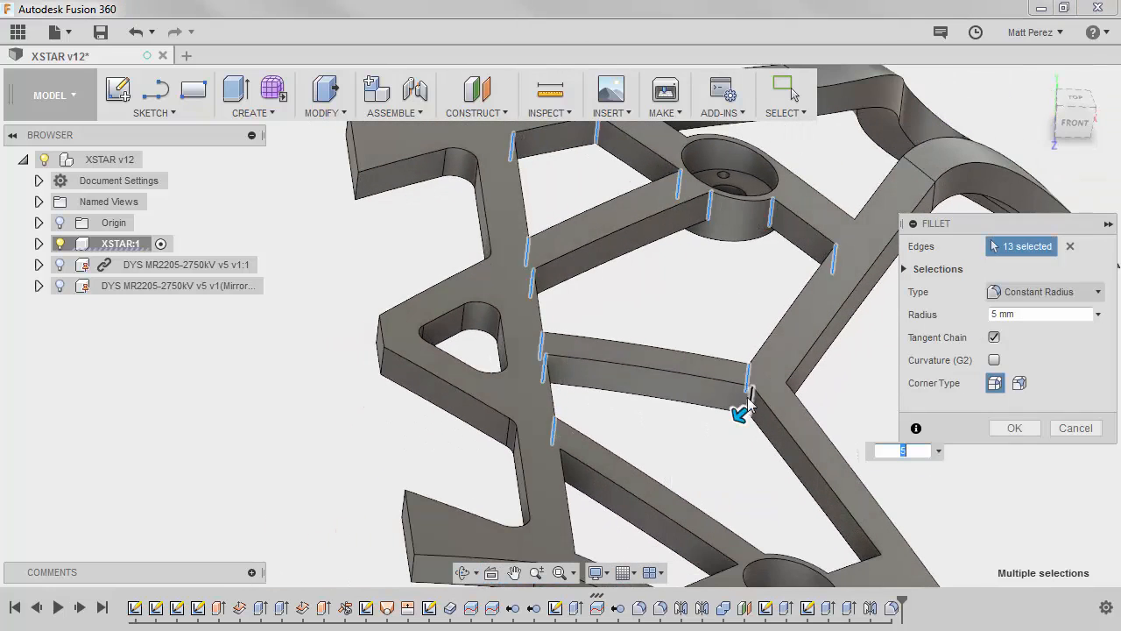
{"action": "scroll", "coordinate": [748, 399], "scroll_direction": "down", "scroll_amount": 3}
{"action": "scroll", "coordinate": [805, 491], "scroll_direction": "up", "scroll_amount": 3}
{"action": "left_click", "coordinate": [834, 473]}
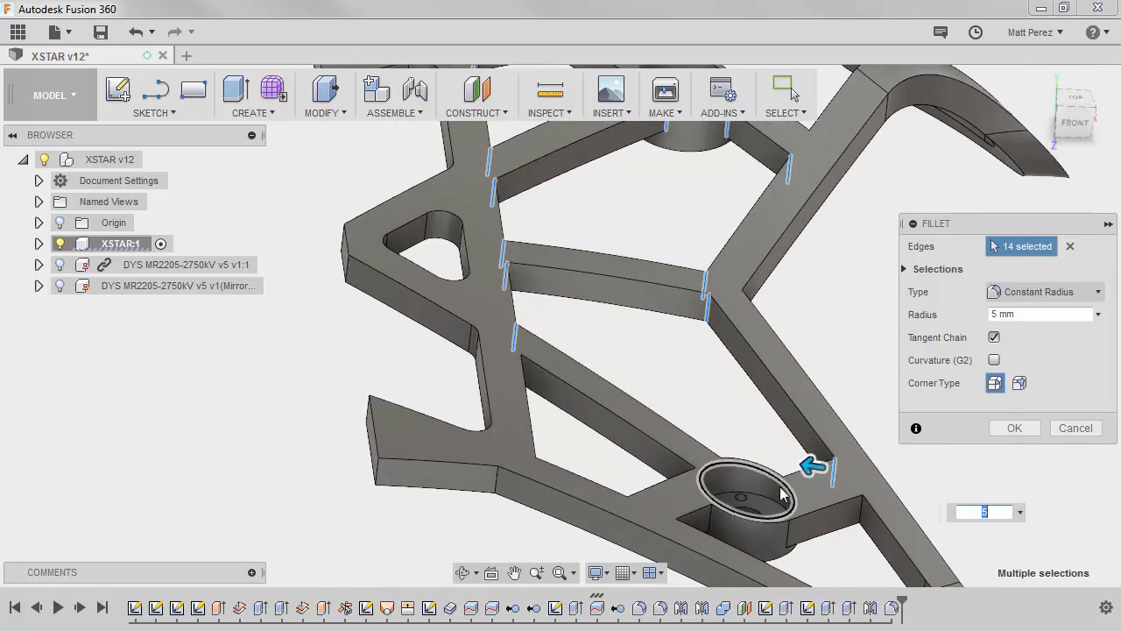
{"action": "scroll", "coordinate": [783, 495], "scroll_direction": "up", "scroll_amount": 4}
{"action": "left_click", "coordinate": [772, 487]}
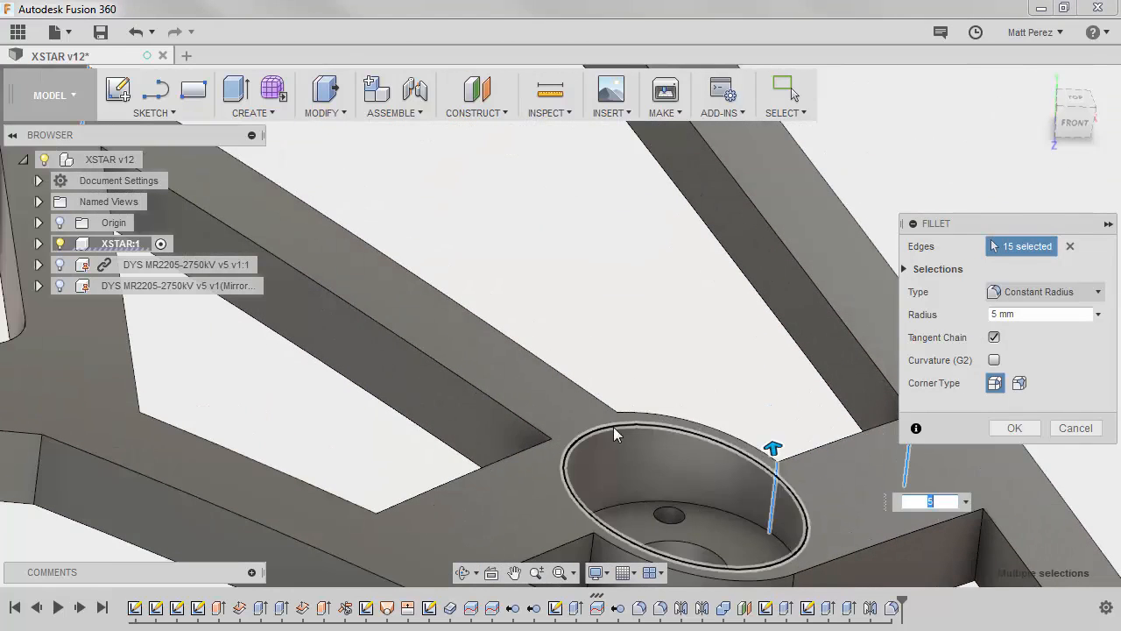
{"action": "left_click", "coordinate": [614, 439]}
Add the four vertical corner edges of the small opening between the rear crossbar and near motor mount to the fillet.
{"action": "left_click", "coordinate": [547, 473]}
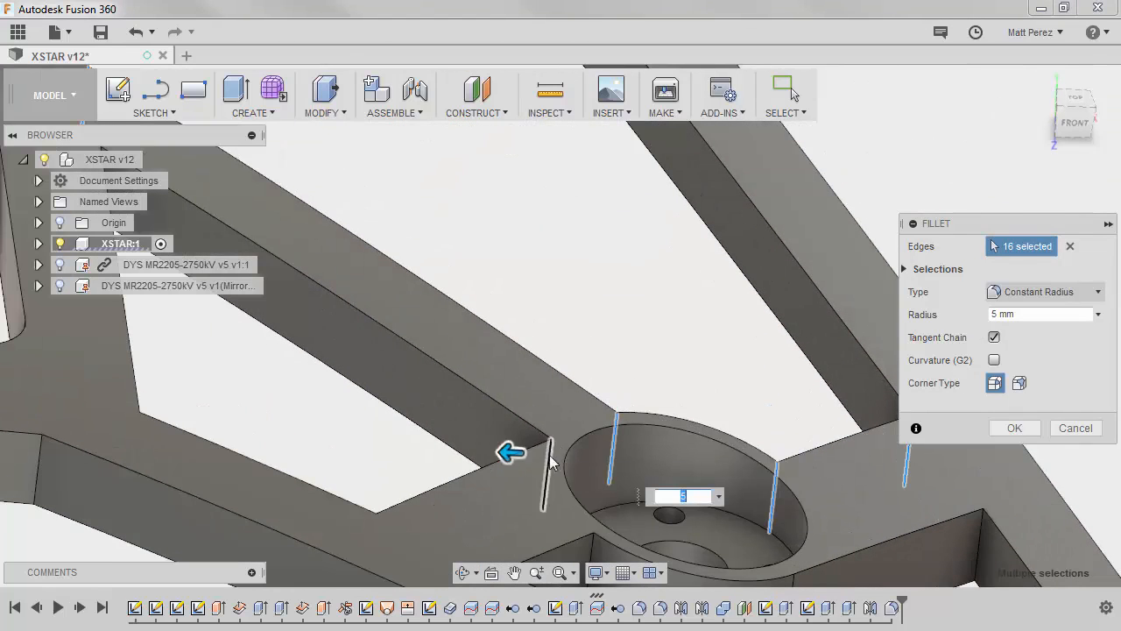
{"action": "left_click", "coordinate": [374, 536]}
{"action": "scroll", "coordinate": [327, 361], "scroll_direction": "down", "scroll_amount": 5}
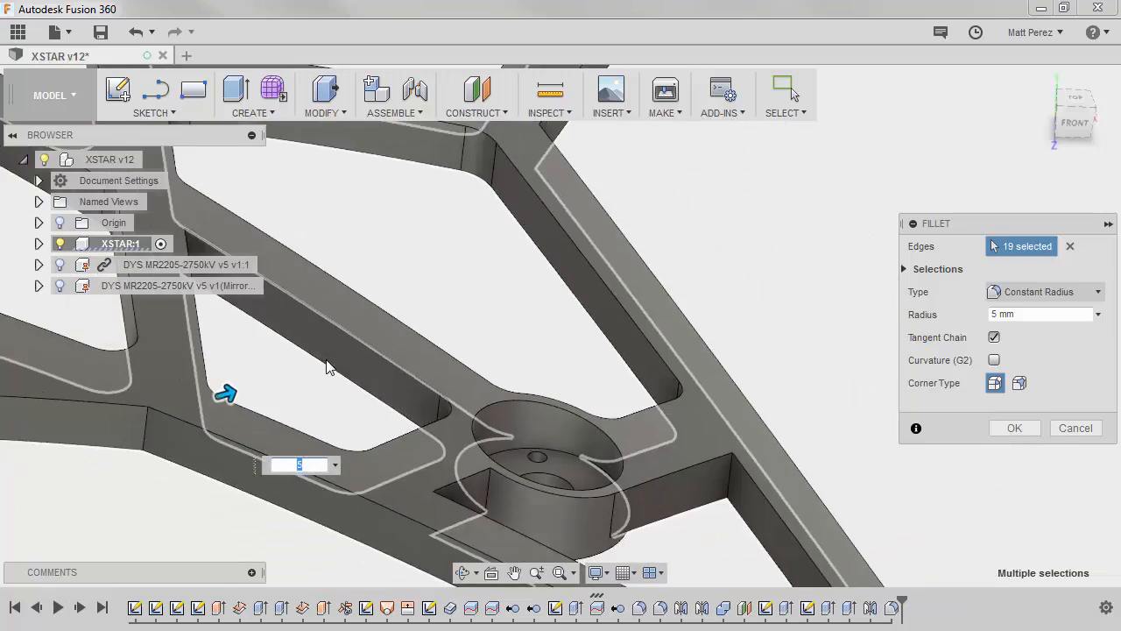
{"action": "scroll", "coordinate": [464, 400], "scroll_direction": "down", "scroll_amount": 2}
{"action": "middle_click_drag", "start_coordinate": [464, 401], "coordinate": [398, 372], "text": "shift"}
{"action": "scroll", "coordinate": [263, 339], "scroll_direction": "up", "scroll_amount": 3}
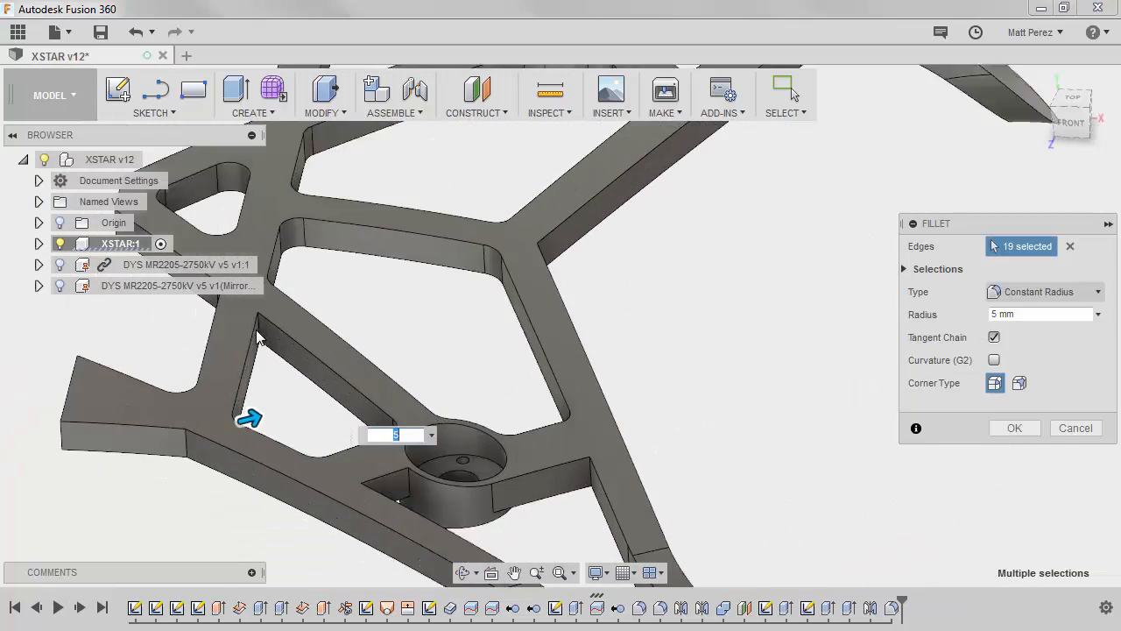
{"action": "left_click", "coordinate": [259, 336]}
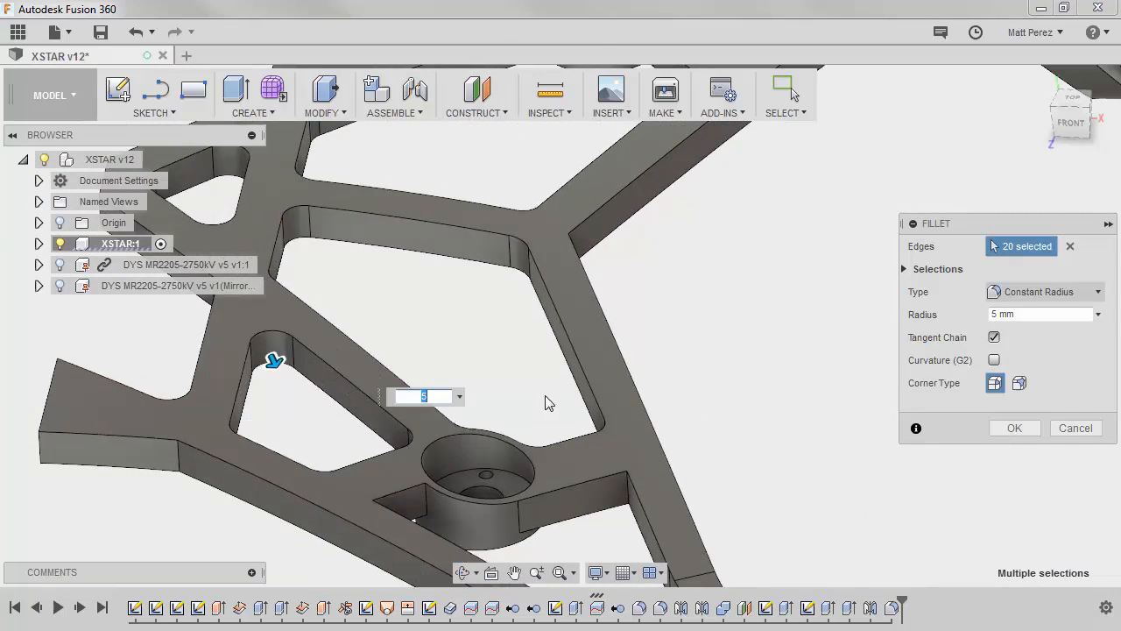
Add three vertical edges to the fillet in the opening between the two front arms beside the near motor mount.
{"action": "scroll", "coordinate": [380, 380], "scroll_direction": "down", "scroll_amount": 3}
{"action": "scroll", "coordinate": [296, 318], "scroll_direction": "up", "scroll_amount": 5}
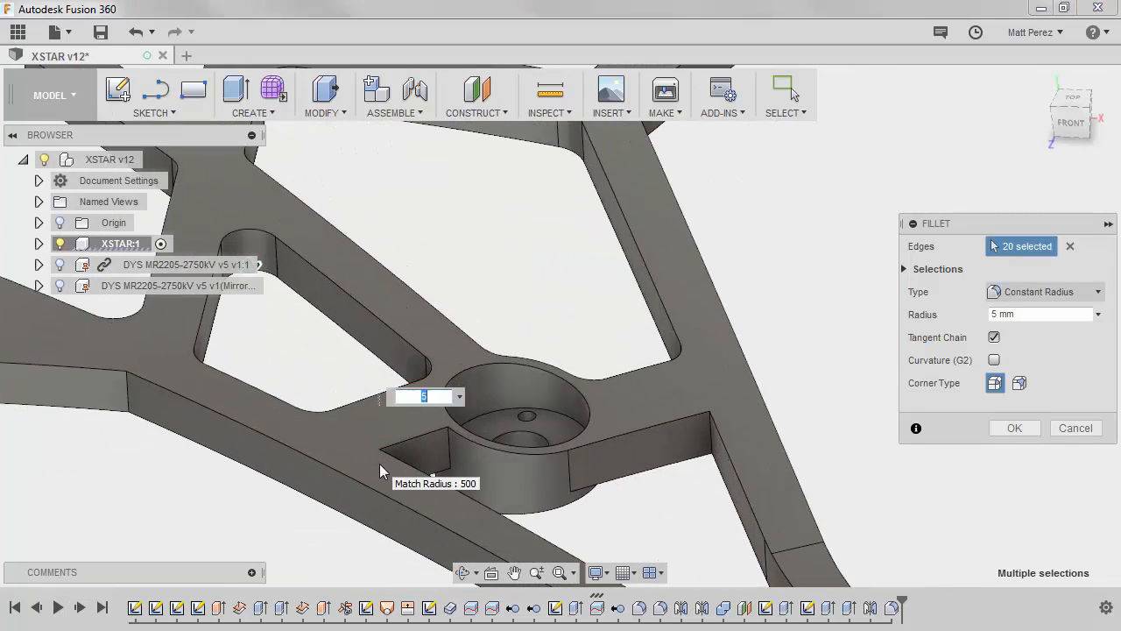
{"action": "left_click", "coordinate": [379, 464]}
{"action": "left_click", "coordinate": [408, 513]}
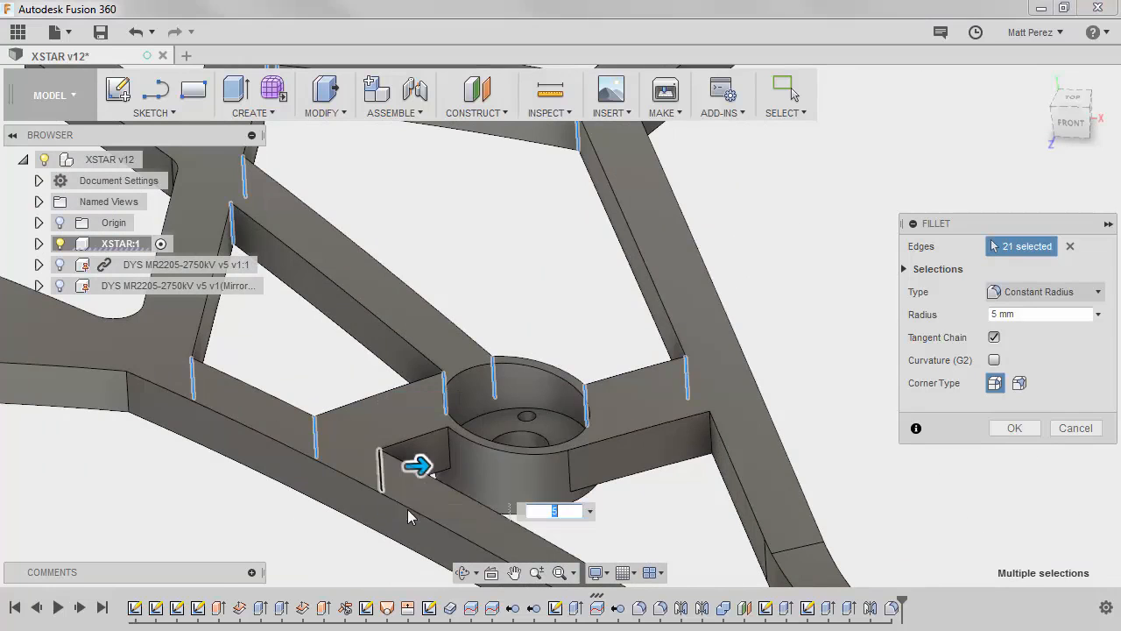
{"action": "left_click", "coordinate": [575, 477]}
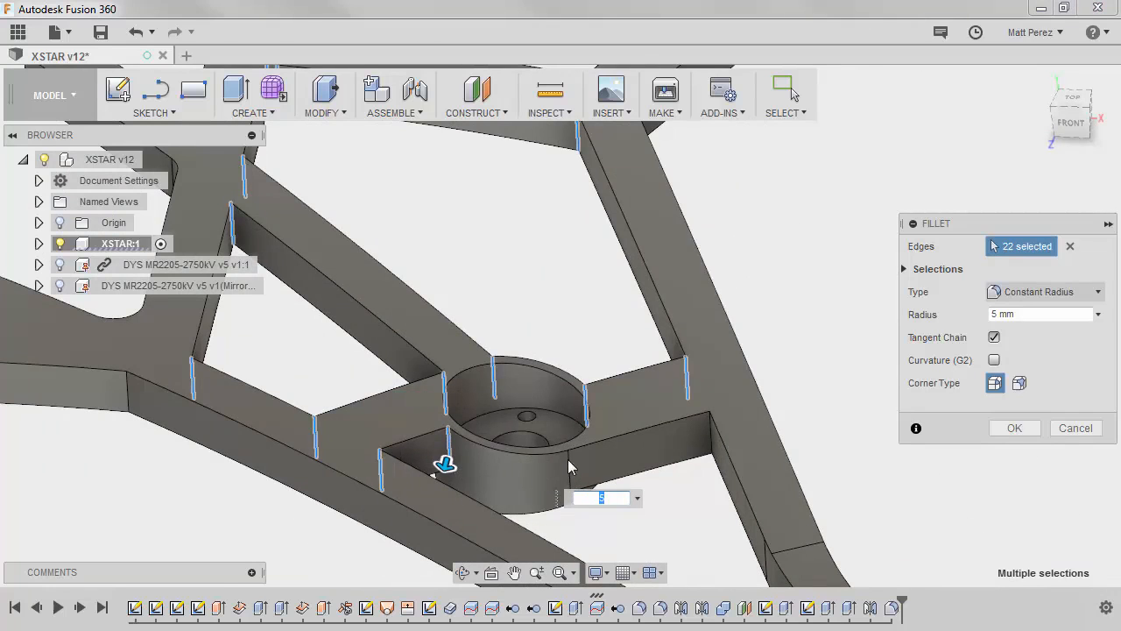
{"action": "scroll", "coordinate": [581, 453], "scroll_direction": "down", "scroll_amount": 5}
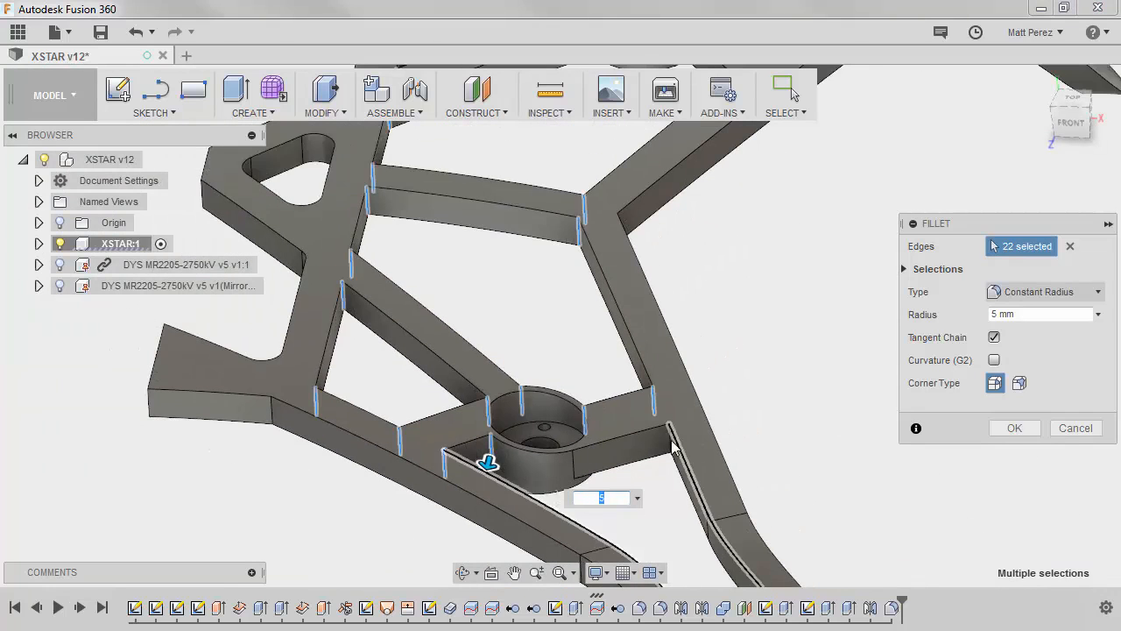
{"action": "left_click", "coordinate": [671, 448]}
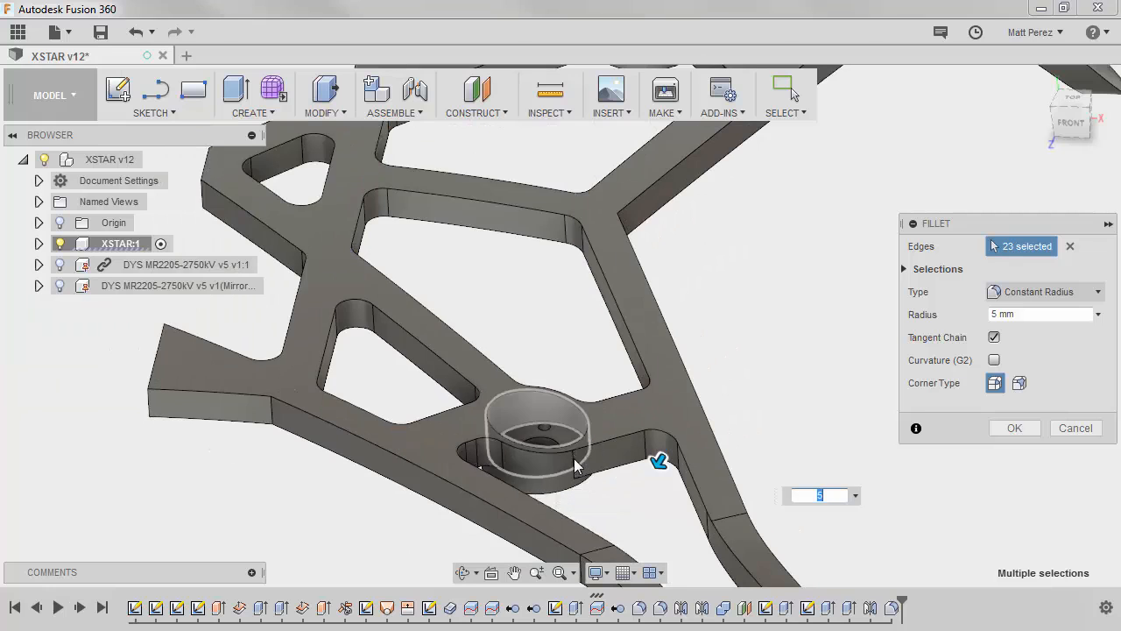
Add the three vertical edges of the opening between the two front arms beside the far motor mount to the fillet.
{"action": "scroll", "coordinate": [596, 451], "scroll_direction": "down", "scroll_amount": 3}
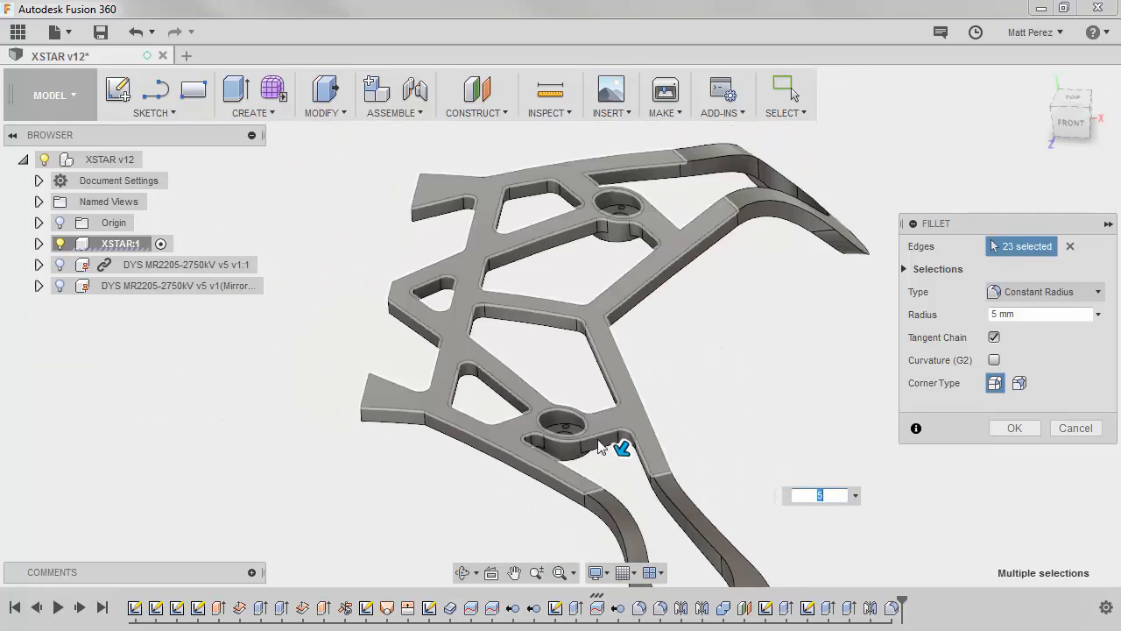
{"action": "scroll", "coordinate": [634, 201], "scroll_direction": "up", "scroll_amount": 6}
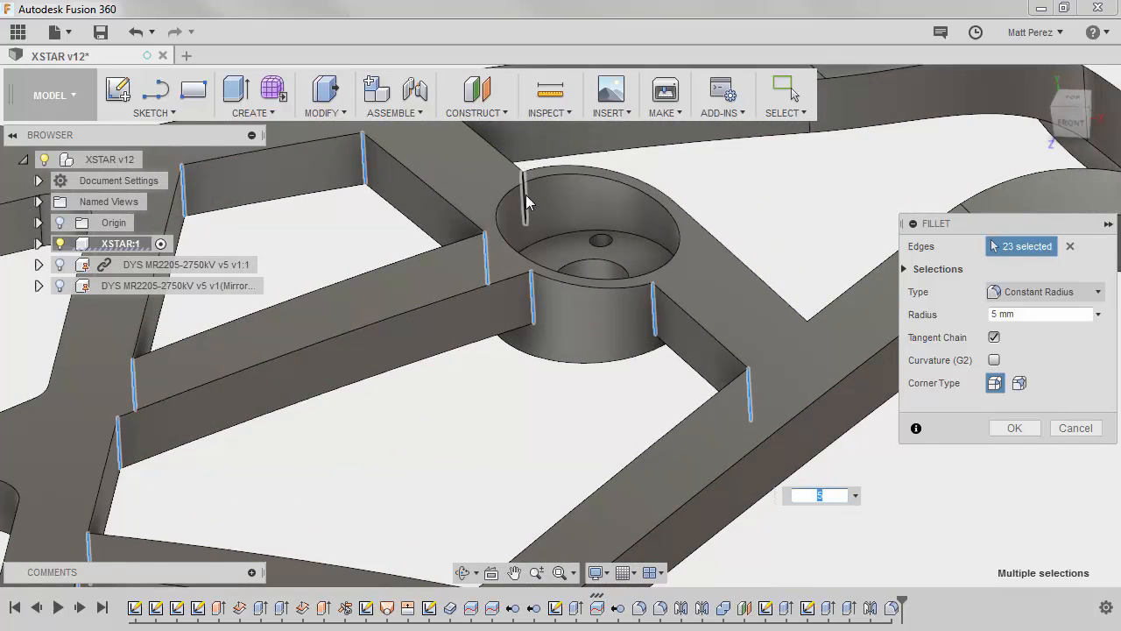
{"action": "left_click", "coordinate": [525, 187]}
{"action": "scroll", "coordinate": [508, 214], "scroll_direction": "down", "scroll_amount": 3}
{"action": "left_click", "coordinate": [485, 189]}
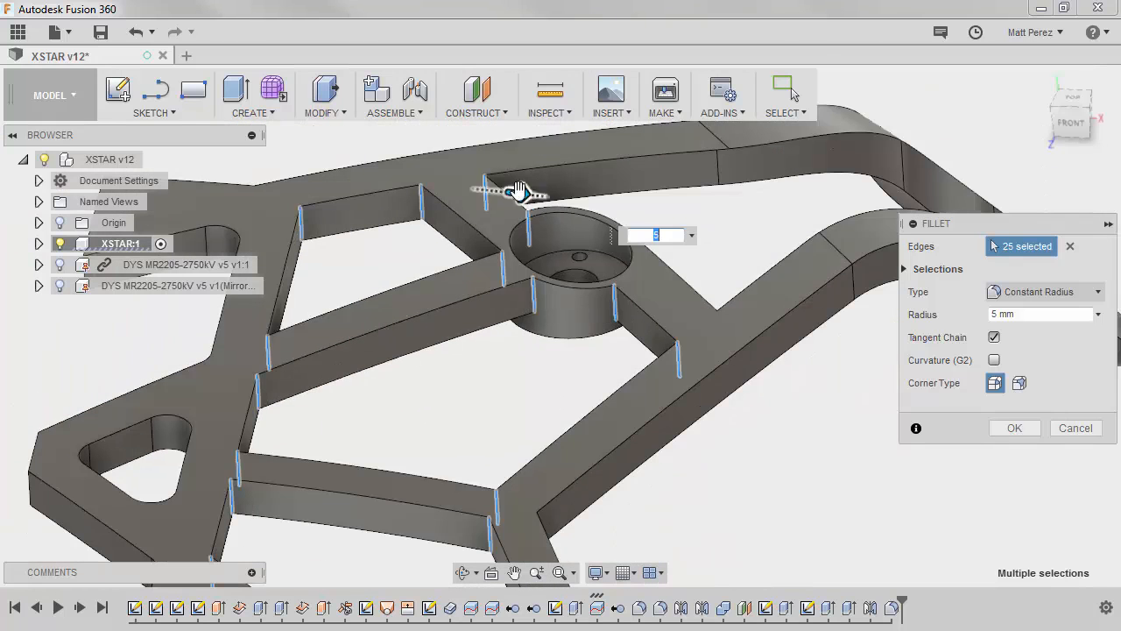
{"action": "scroll", "coordinate": [720, 317], "scroll_direction": "down", "scroll_amount": 3}
{"action": "left_click", "coordinate": [720, 324]}
{"action": "scroll", "coordinate": [721, 331], "scroll_direction": "down", "scroll_amount": 5}
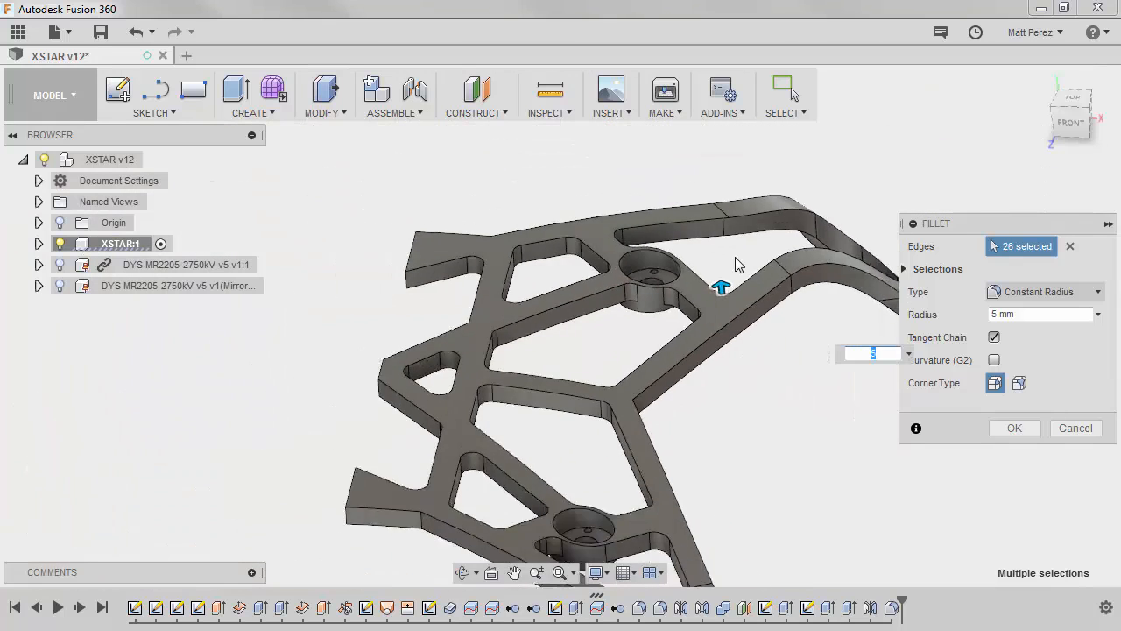
Check the fillet preview from above and at an angle, and apply the 5 mm fillet to all selected edges.
{"action": "middle_click_drag", "start_coordinate": [721, 335], "coordinate": [725, 363], "text": "shift"}
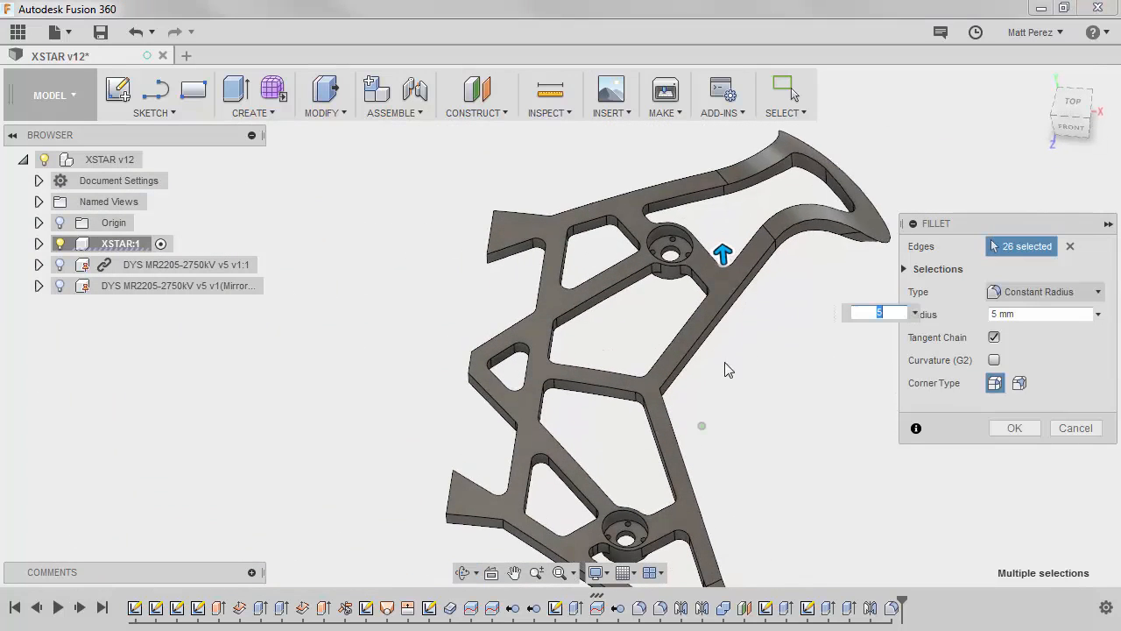
{"action": "left_click", "coordinate": [1075, 107]}
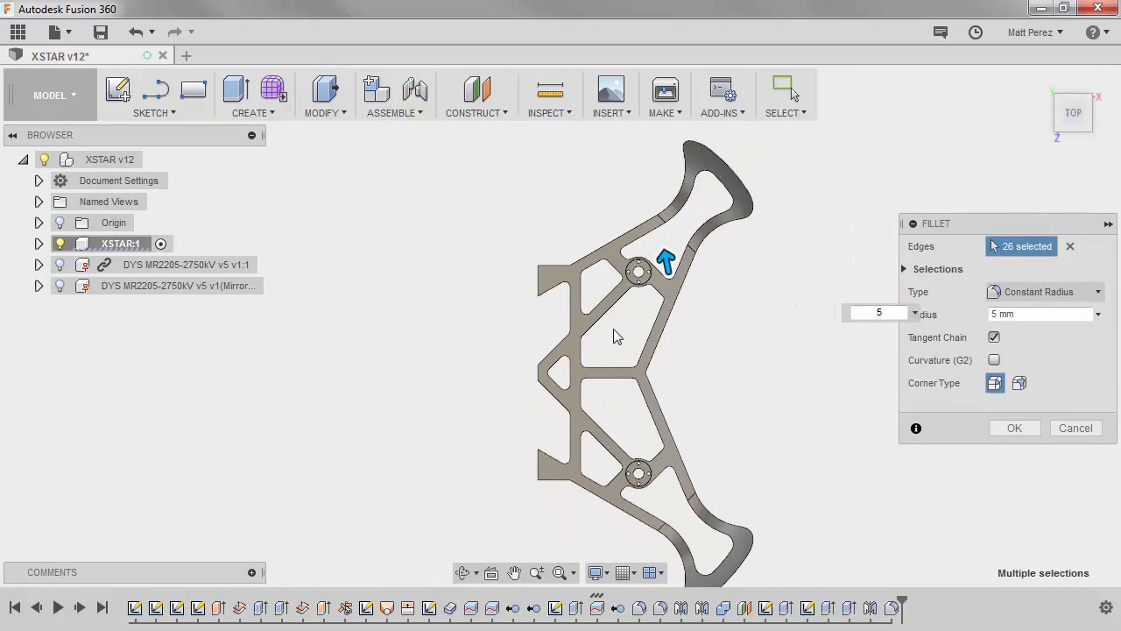
{"action": "middle_click_drag", "start_coordinate": [701, 534], "coordinate": [570, 458]}
{"action": "scroll", "coordinate": [564, 403], "scroll_direction": "up", "scroll_amount": 3}
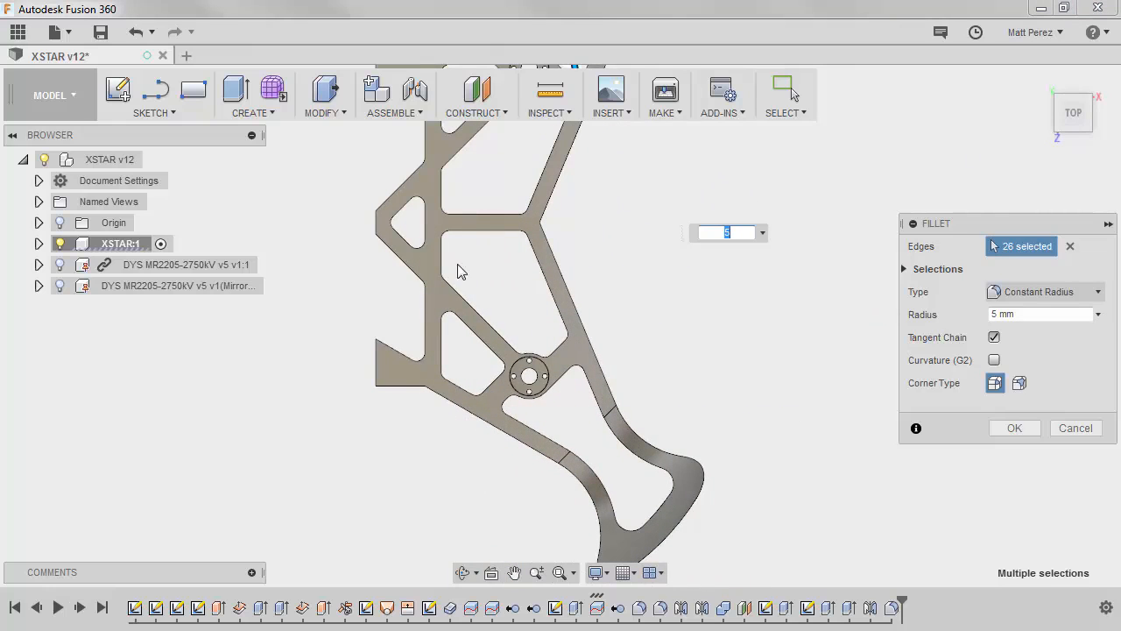
{"action": "scroll", "coordinate": [640, 391], "scroll_direction": "down", "scroll_amount": 3}
{"action": "middle_click_drag", "start_coordinate": [621, 413], "coordinate": [591, 338], "text": "shift"}
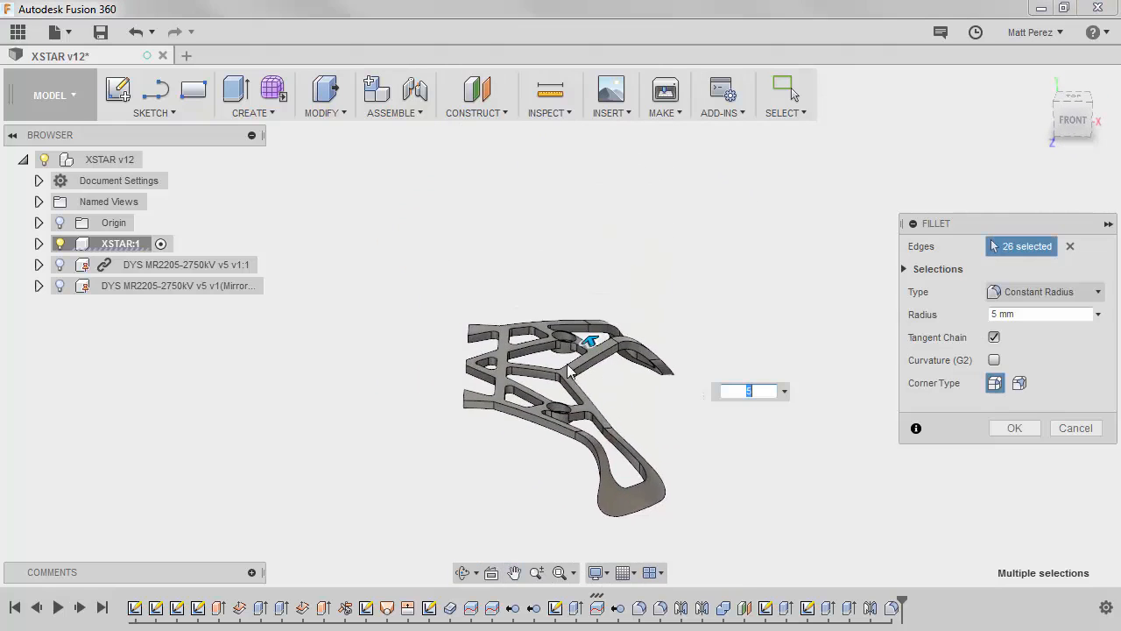
{"action": "scroll", "coordinate": [526, 341], "scroll_direction": "up", "scroll_amount": 4}
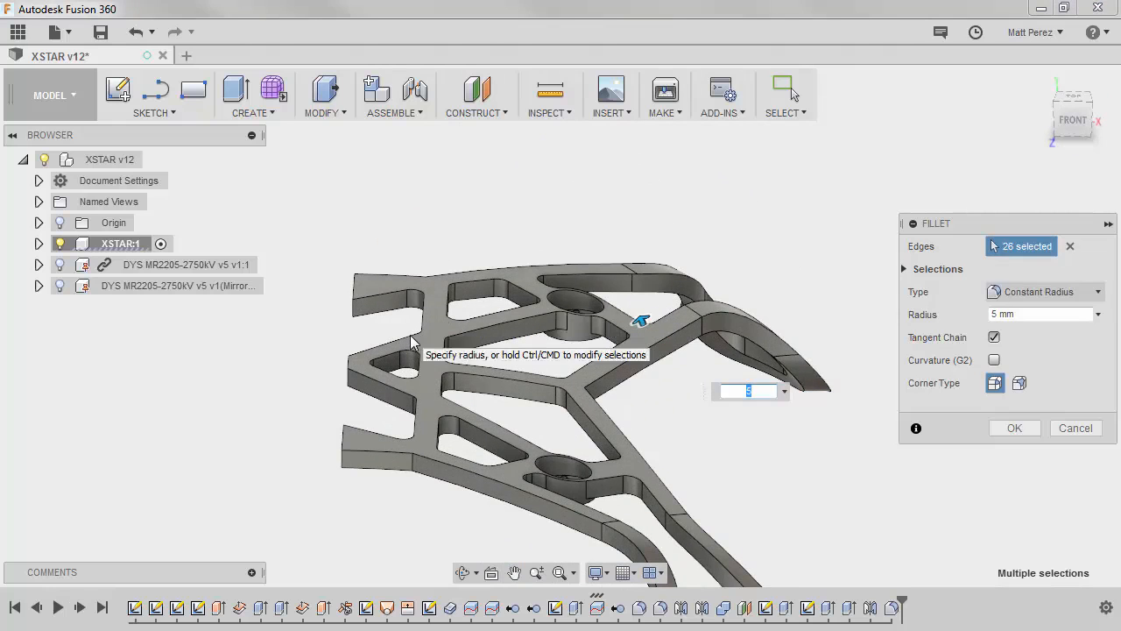
{"action": "middle_click_drag", "start_coordinate": [355, 315], "coordinate": [274, 314]}
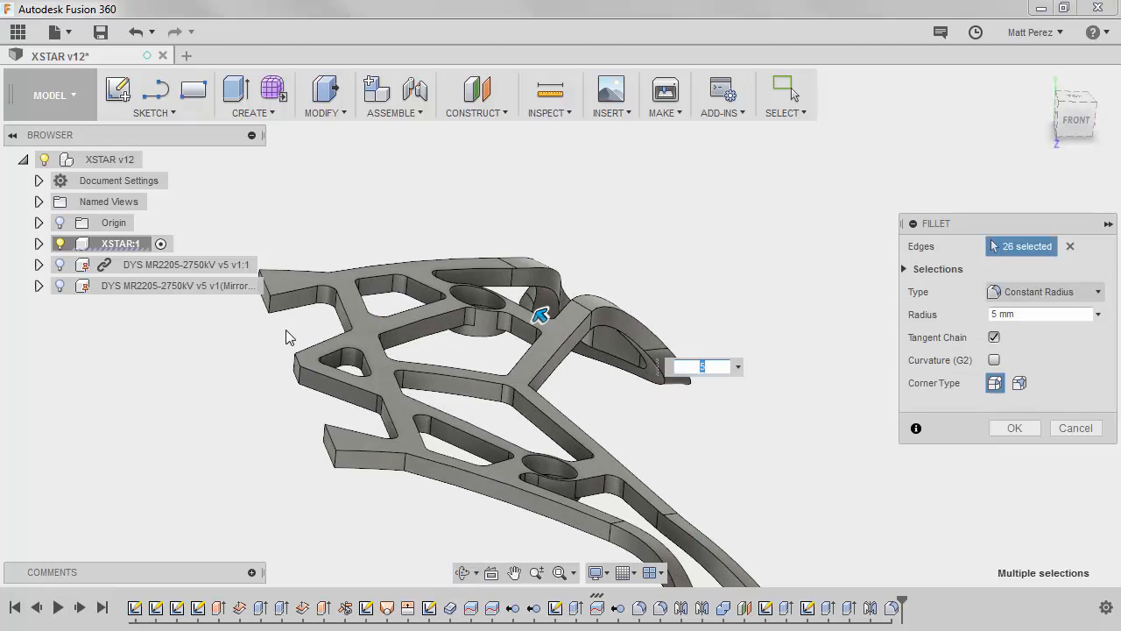
{"action": "left_click", "coordinate": [1035, 433]}
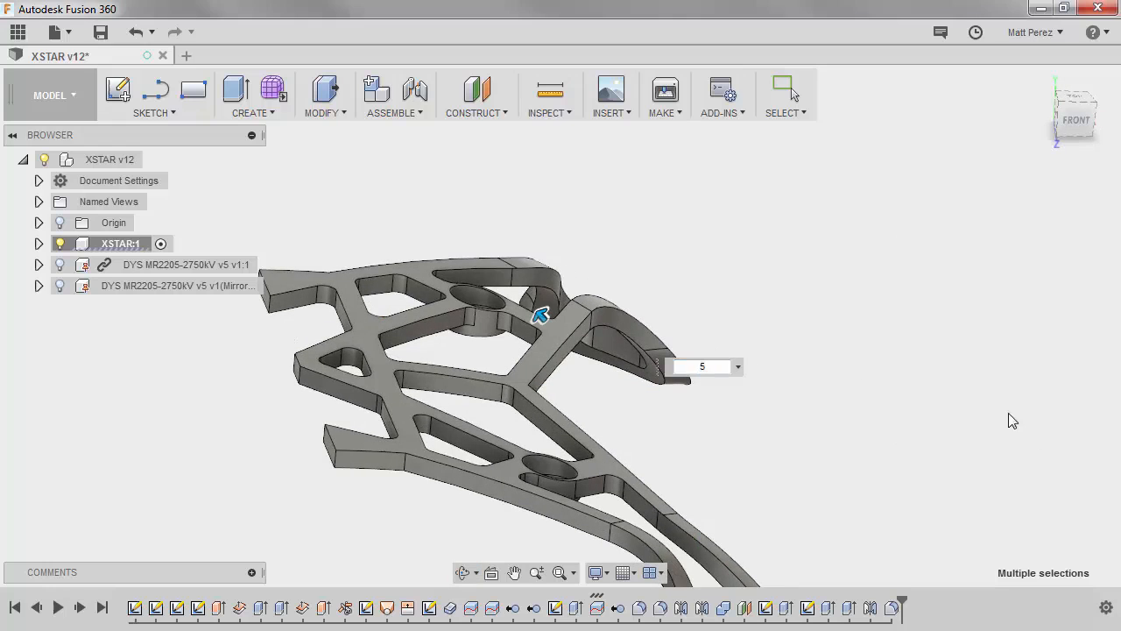
Start a 10 mm fillet on the vertical edges of the frame's two outer side bends and its front centre bend.
{"action": "scroll", "coordinate": [831, 319], "scroll_direction": "down", "scroll_amount": 3}
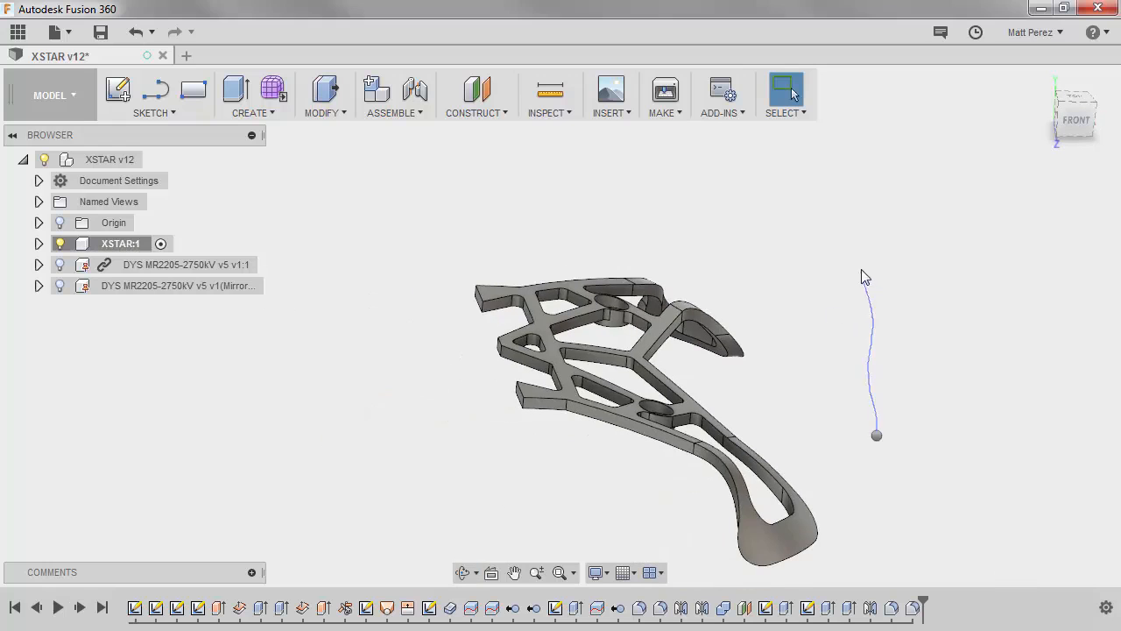
{"action": "right_click_drag", "start_coordinate": [866, 277], "coordinate": [866, 277]}
{"action": "left_click", "coordinate": [568, 406]}
{"action": "scroll", "coordinate": [518, 285], "scroll_direction": "up", "scroll_amount": 3}
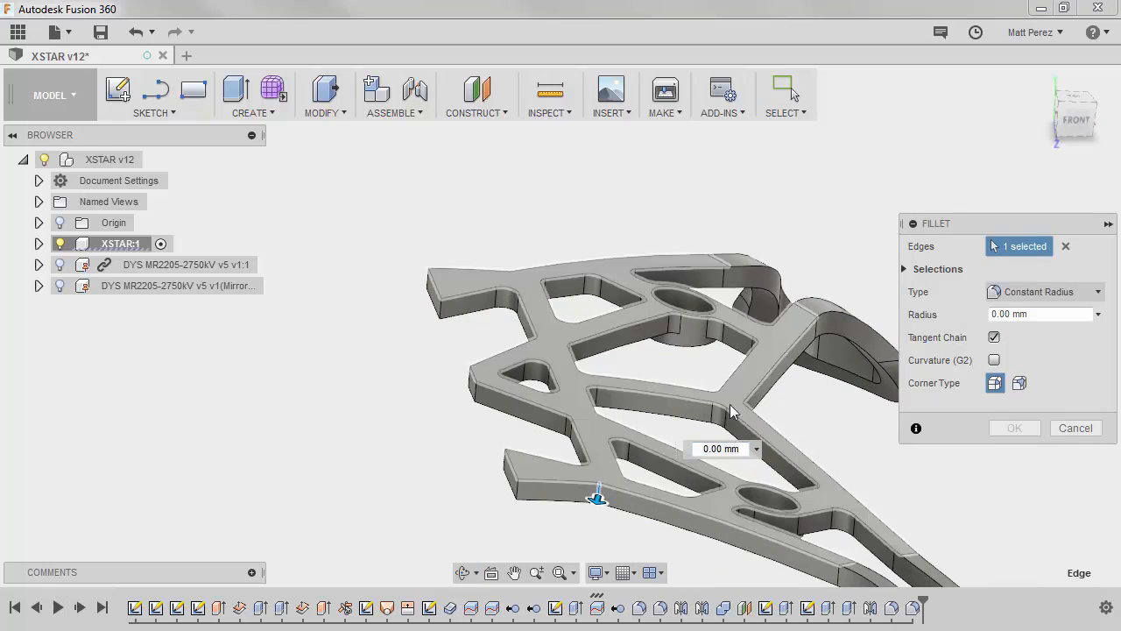
{"action": "type", "text": "500"}
{"action": "key", "text": "Return"}
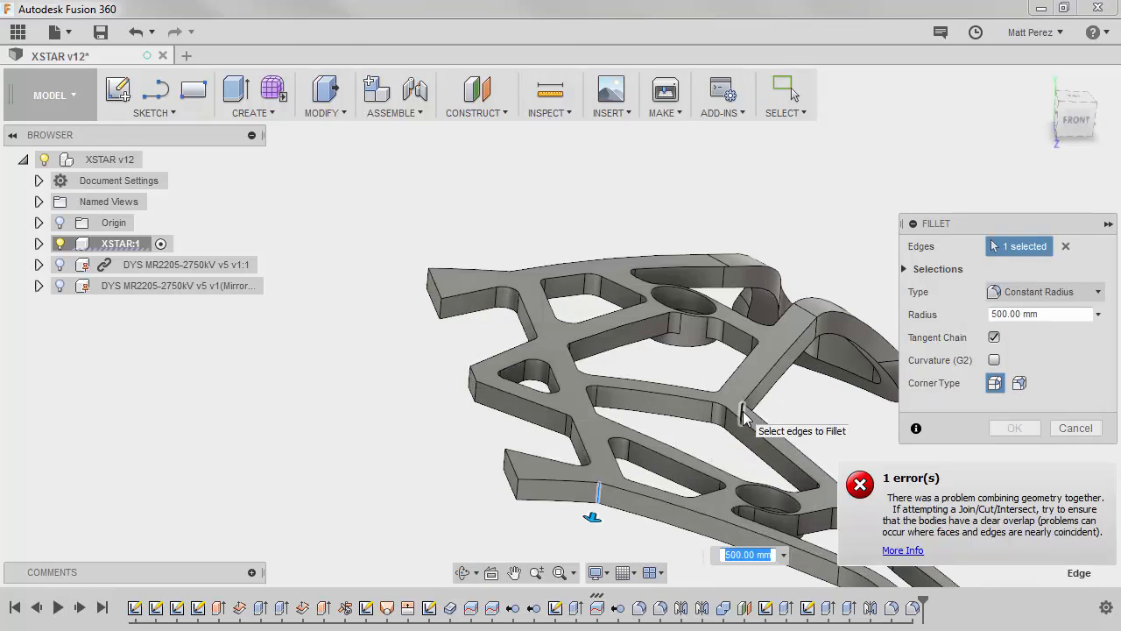
{"action": "left_click_drag", "start_coordinate": [1057, 317], "coordinate": [951, 325]}
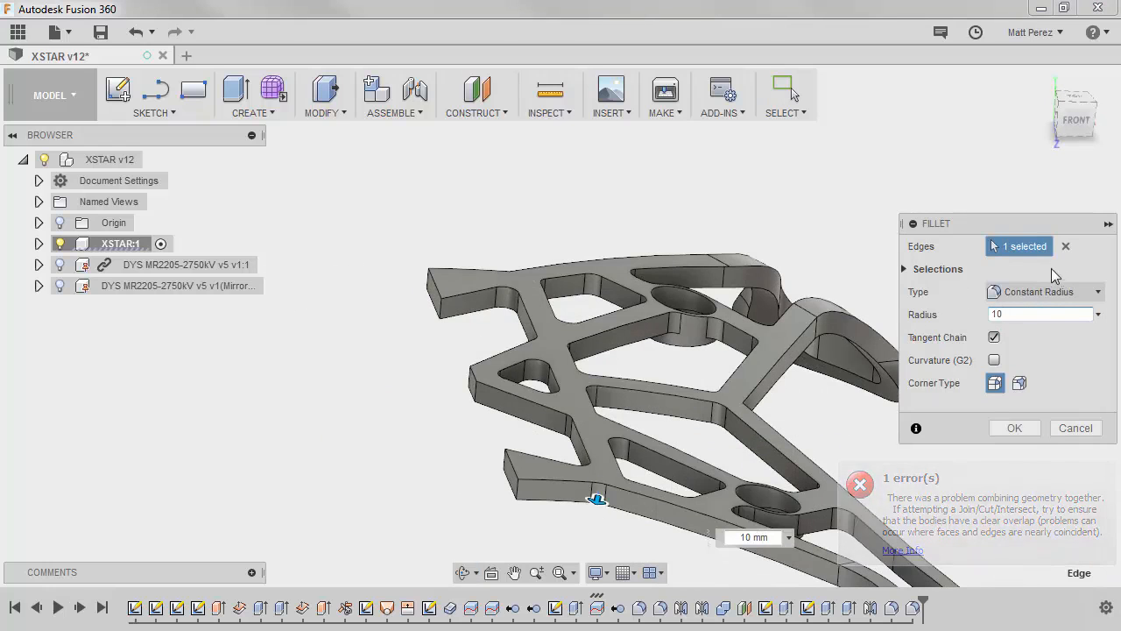
{"action": "left_click", "coordinate": [741, 411]}
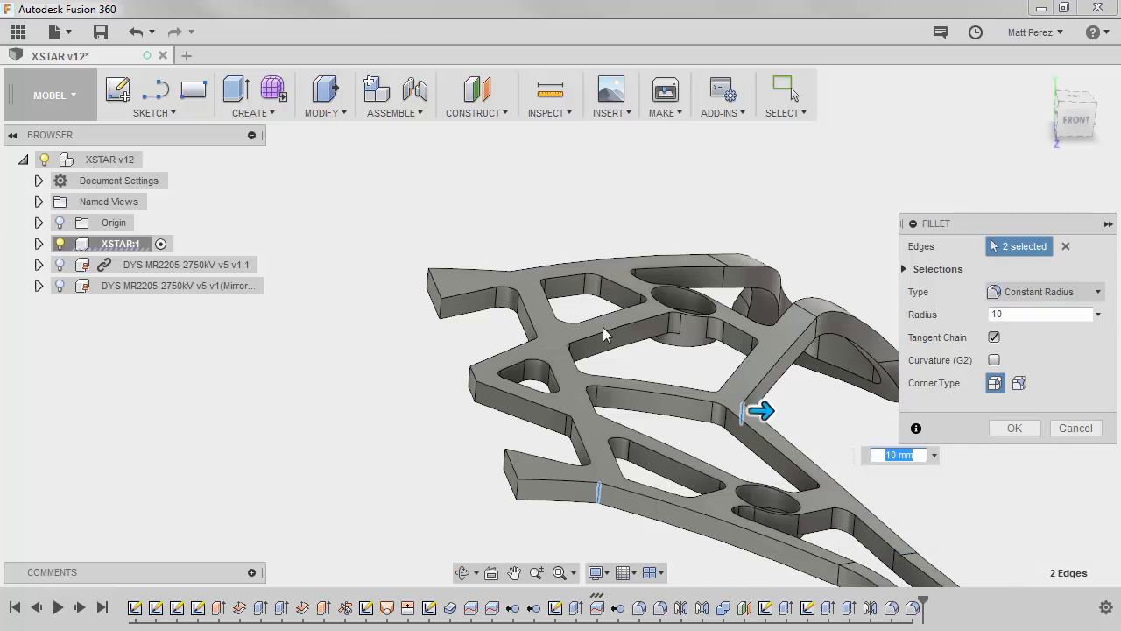
{"action": "left_click", "coordinate": [508, 273]}
Try a 25 mm radius for the three outer bend edges and check the front centre bend from above.
{"action": "middle_click_drag", "start_coordinate": [779, 310], "coordinate": [764, 356], "text": "shift"}
{"action": "scroll", "coordinate": [641, 513], "scroll_direction": "down", "scroll_amount": 2}
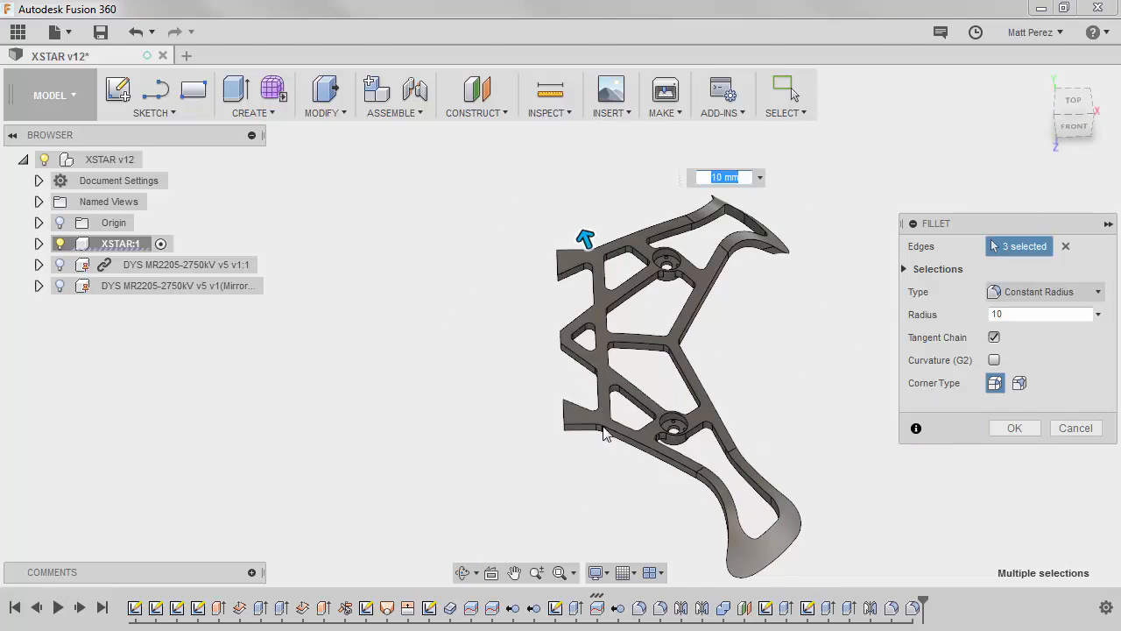
{"action": "left_click", "coordinate": [1076, 101]}
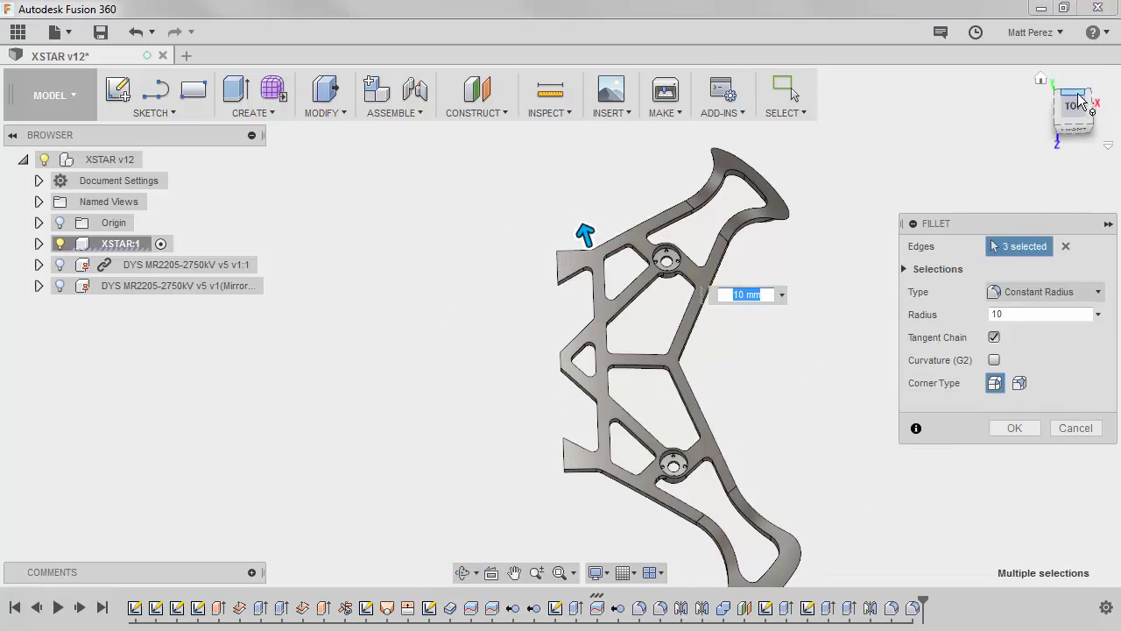
{"action": "scroll", "coordinate": [670, 390], "scroll_direction": "up", "scroll_amount": 5}
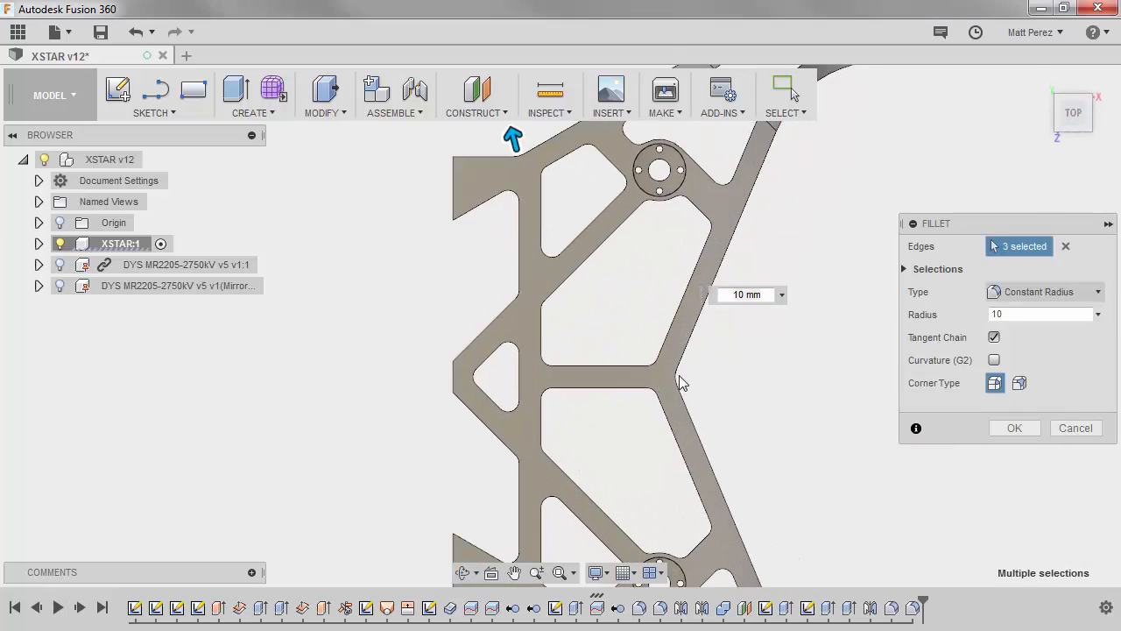
{"action": "left_click", "coordinate": [736, 295]}
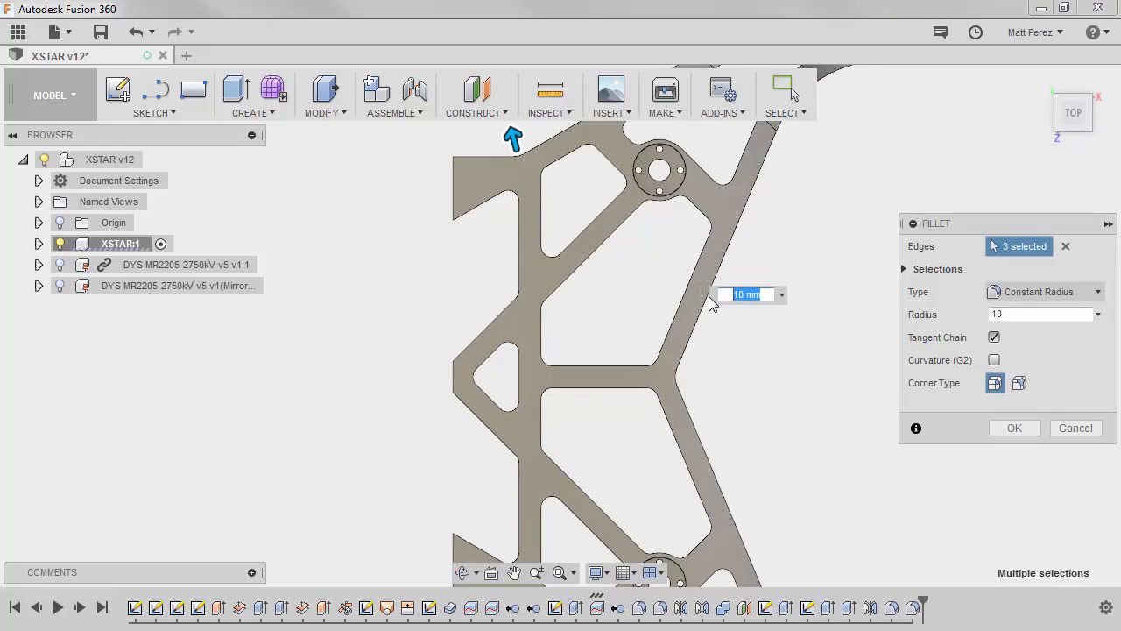
{"action": "key", "text": "Return"}
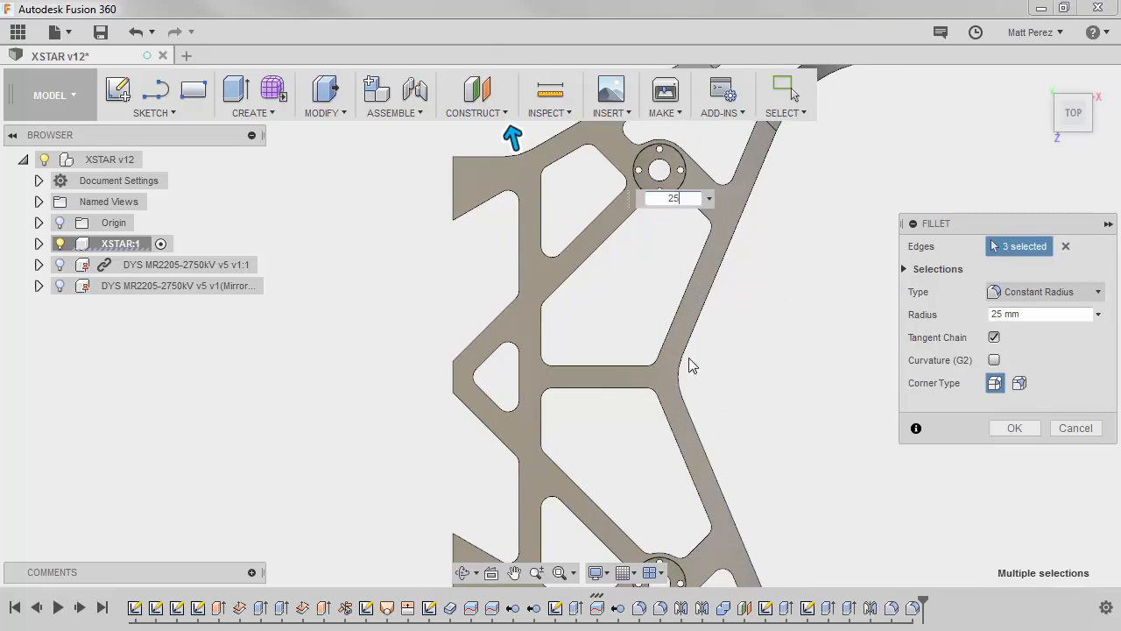
{"action": "scroll", "coordinate": [683, 377], "scroll_direction": "up", "scroll_amount": 2}
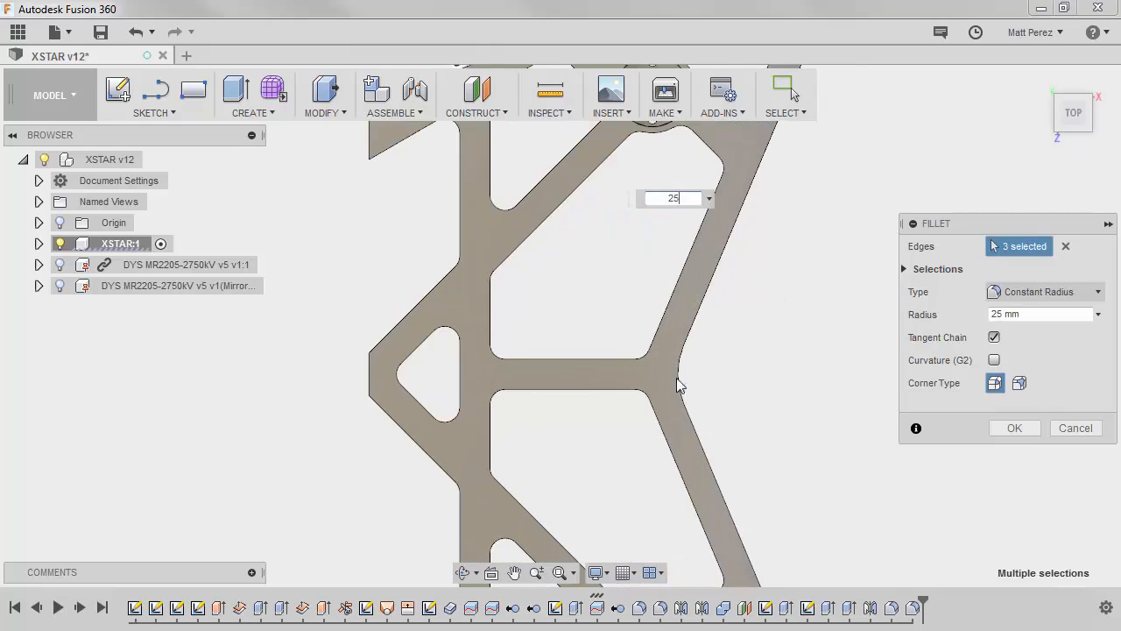
Set the radius of the three outer bend fillets to 15 mm and apply the fillet.
{"action": "left_click_drag", "start_coordinate": [695, 199], "coordinate": [619, 206]}
{"action": "type", "text": "15"}
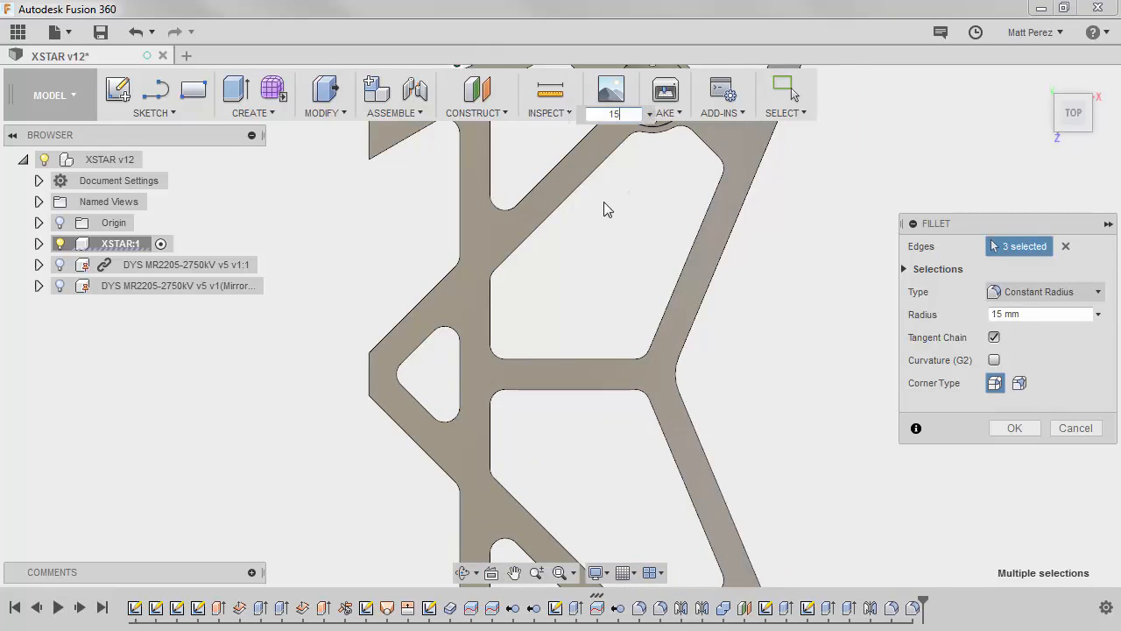
{"action": "scroll", "coordinate": [693, 351], "scroll_direction": "down", "scroll_amount": 4}
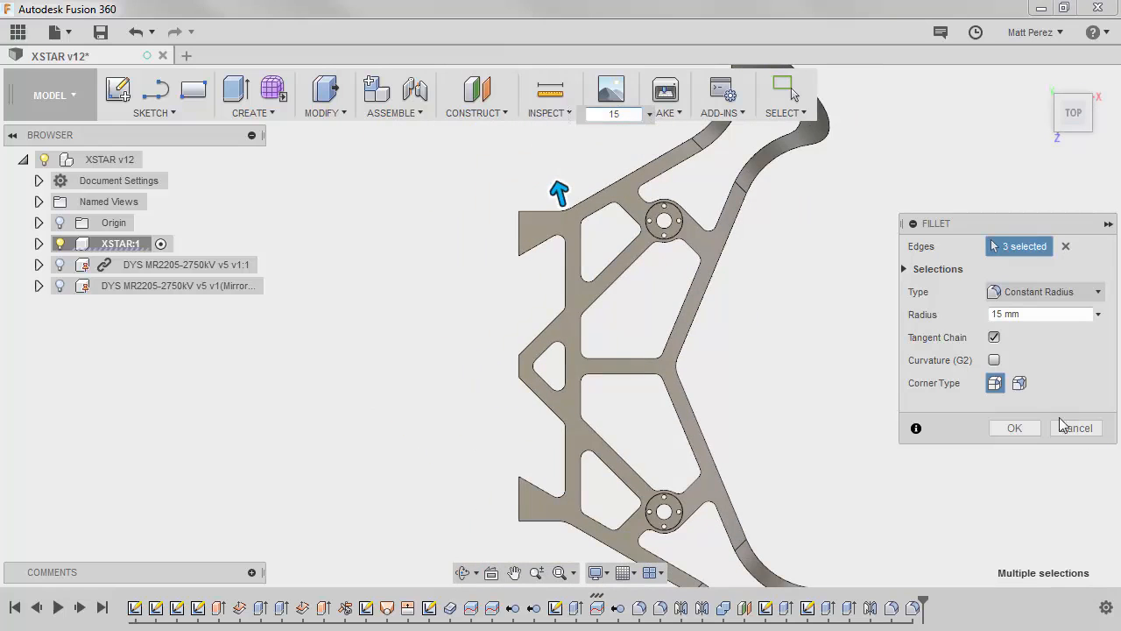
{"action": "left_click", "coordinate": [1021, 428]}
Examine the rounded corners around the frame openings, motor mounts and outer bends from above and from several angles.
{"action": "scroll", "coordinate": [751, 391], "scroll_direction": "down", "scroll_amount": 3}
{"action": "middle_click_drag", "start_coordinate": [752, 397], "coordinate": [741, 321], "text": "shift"}
{"action": "scroll", "coordinate": [668, 416], "scroll_direction": "up", "scroll_amount": 5}
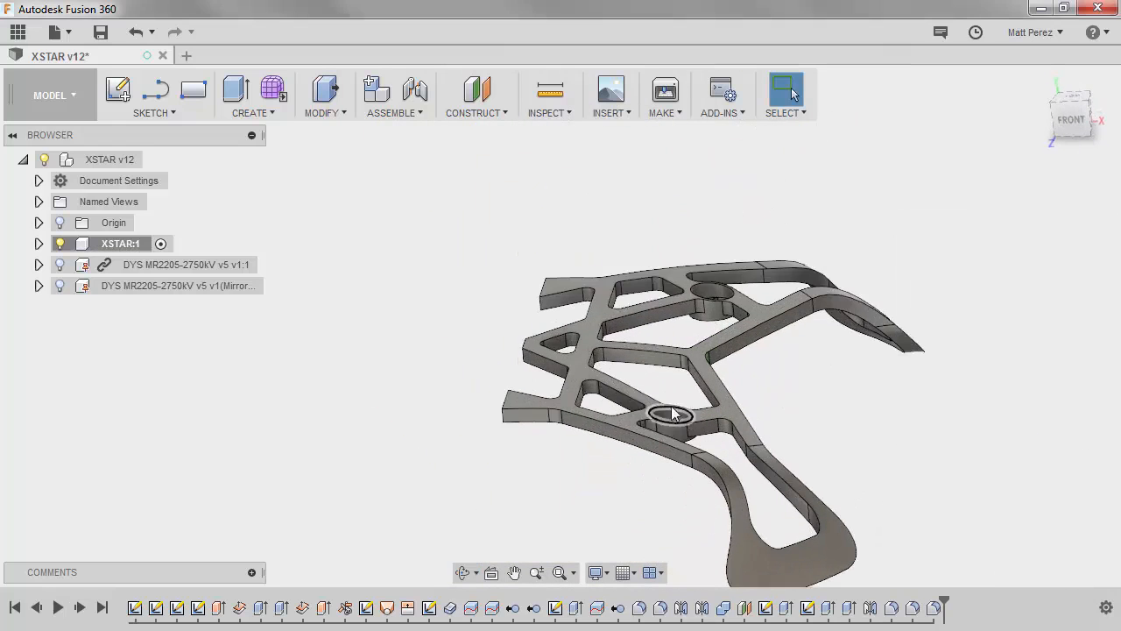
{"action": "scroll", "coordinate": [692, 385], "scroll_direction": "up", "scroll_amount": 2}
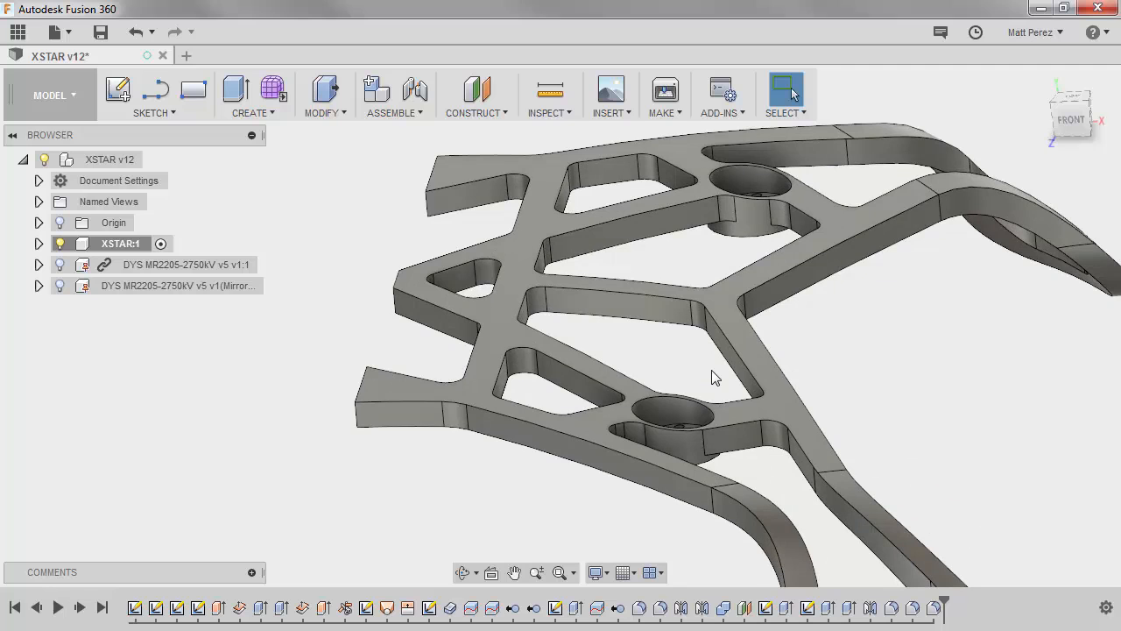
{"action": "middle_click_drag", "start_coordinate": [652, 344], "coordinate": [677, 349], "text": "shift"}
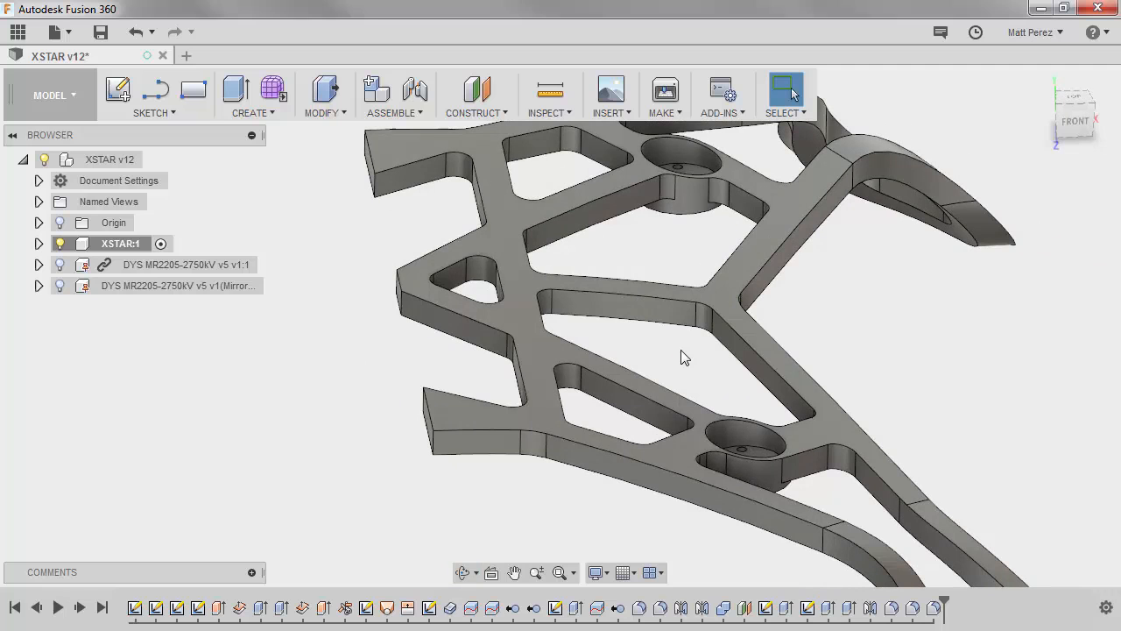
{"action": "middle_click_drag", "start_coordinate": [687, 381], "coordinate": [705, 383], "text": "shift"}
{"action": "scroll", "coordinate": [773, 335], "scroll_direction": "down", "scroll_amount": 2}
{"action": "left_click", "coordinate": [1073, 106]}
{"action": "middle_click_drag", "start_coordinate": [846, 298], "coordinate": [757, 202]}
{"action": "middle_click_drag", "start_coordinate": [729, 375], "coordinate": [742, 450]}
{"action": "middle_click_drag", "start_coordinate": [534, 490], "coordinate": [569, 411], "text": "shift"}
{"action": "scroll", "coordinate": [564, 394], "scroll_direction": "up", "scroll_amount": 5}
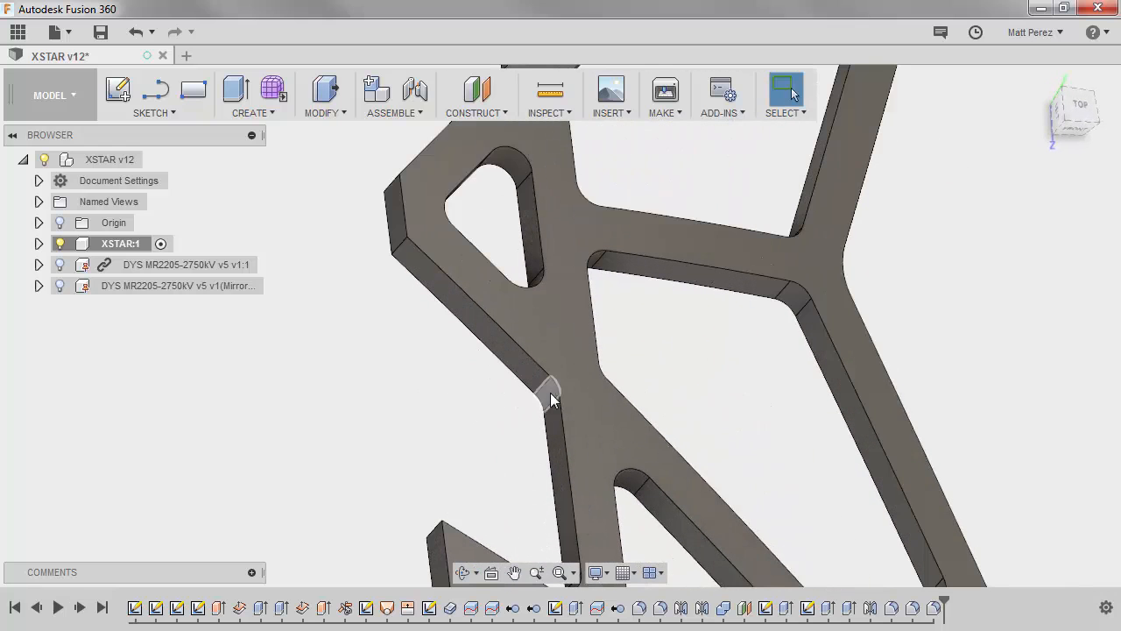
{"action": "left_click", "coordinate": [539, 395]}
Save the design as a new version with the description "User Saved".
{"action": "scroll", "coordinate": [526, 381], "scroll_direction": "down", "scroll_amount": 4}
{"action": "middle_click_drag", "start_coordinate": [550, 363], "coordinate": [535, 328]}
{"action": "left_click", "coordinate": [102, 33]}
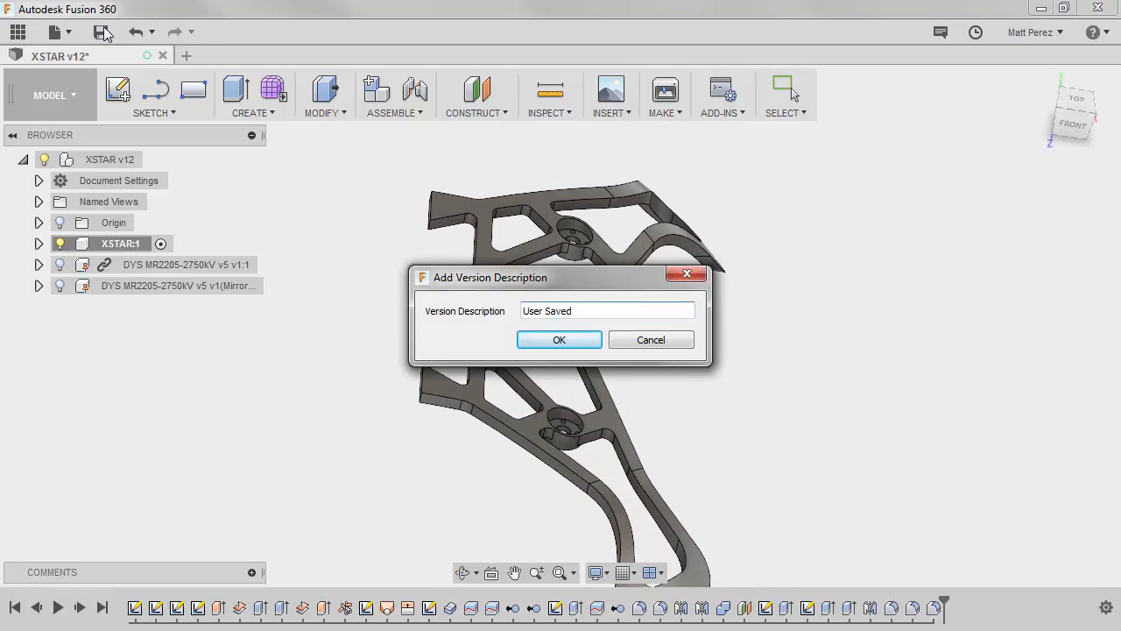
{"action": "key", "text": "Return"}
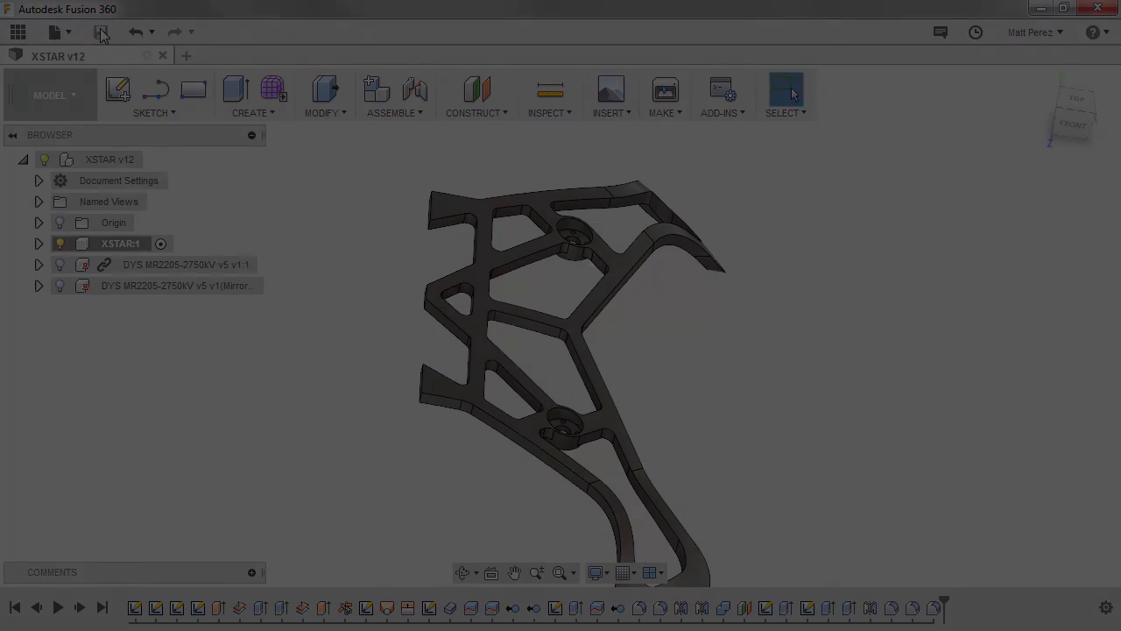